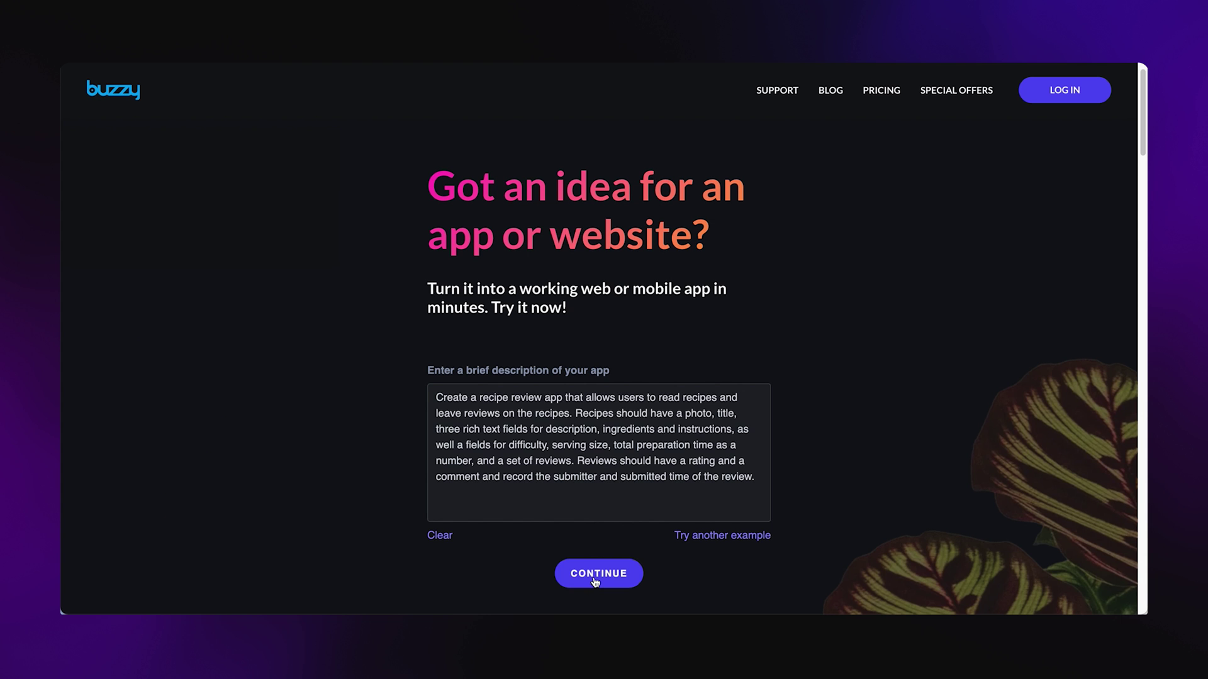
Submit the recipe review app description, fill in the account email, and start building the app
{"action": "left_click", "coordinate": [595, 582]}
{"action": "left_click", "coordinate": [566, 398]}
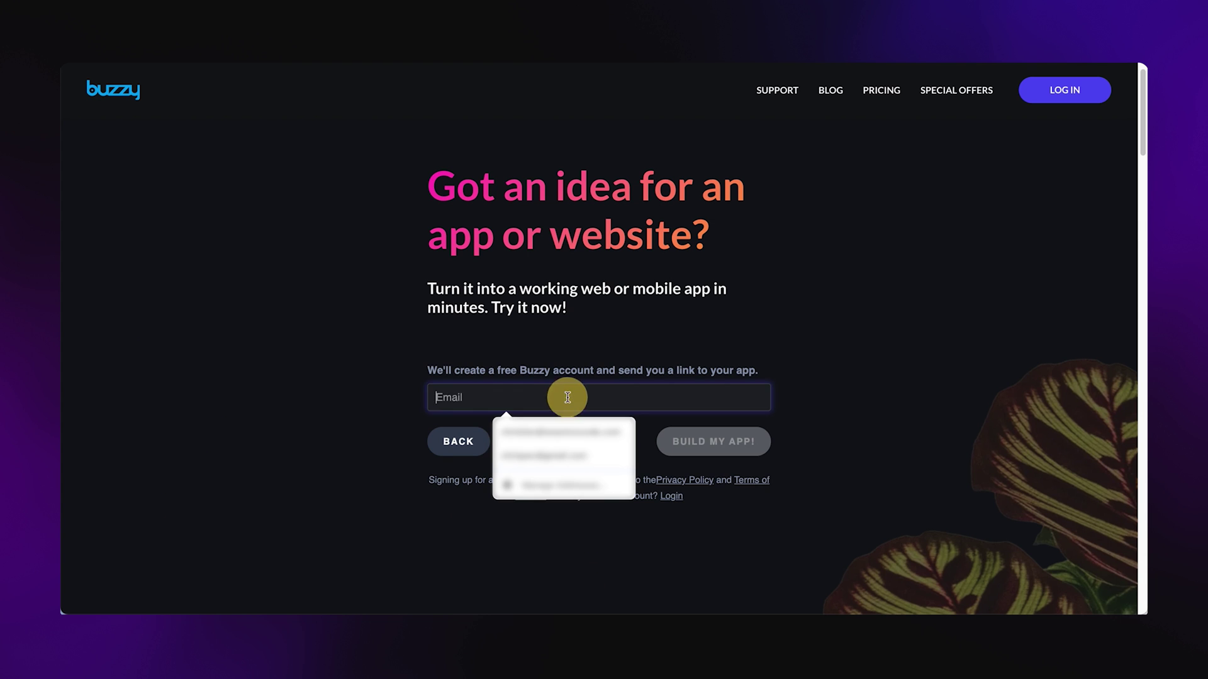
{"action": "left_click", "coordinate": [566, 431]}
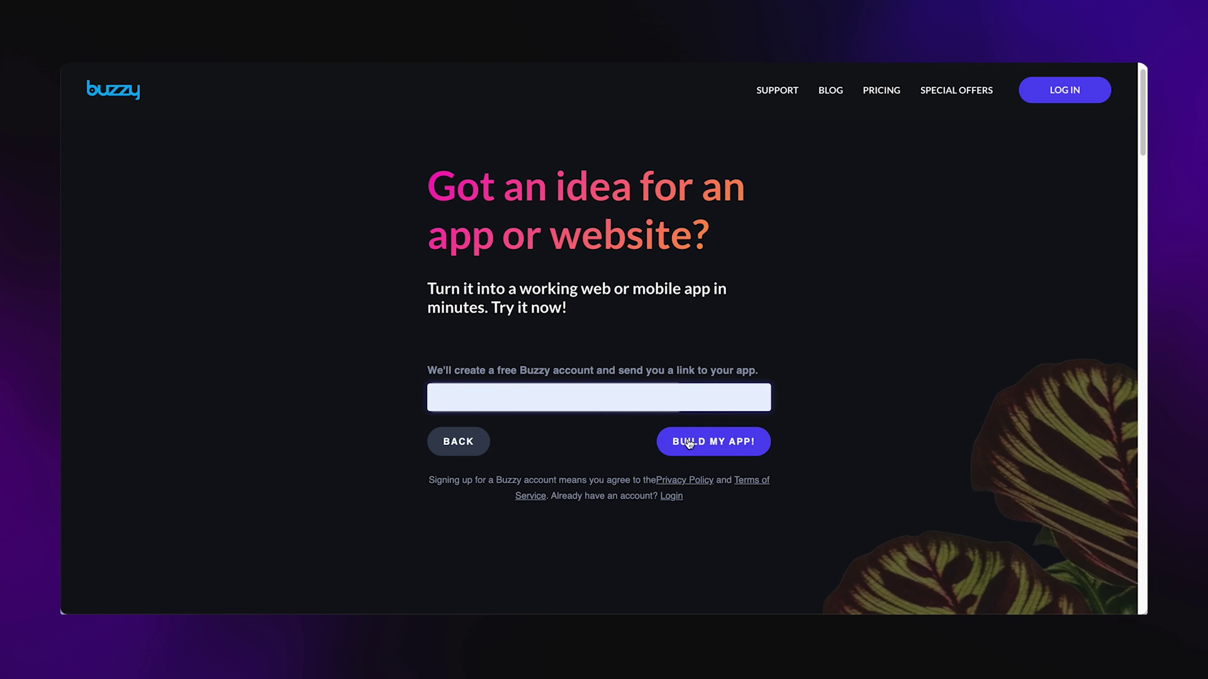
{"action": "left_click", "coordinate": [687, 441]}
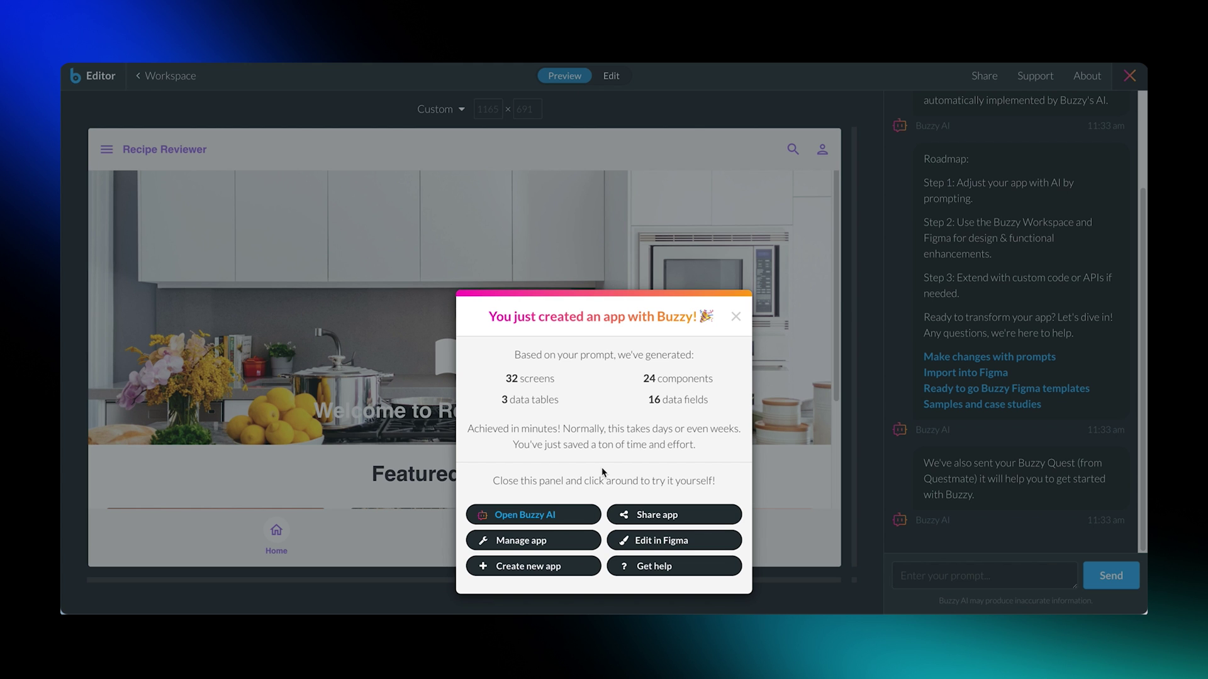
Dismiss the app creation summary and examine the generated app's home screen and recipe list
{"action": "left_click", "coordinate": [735, 317]}
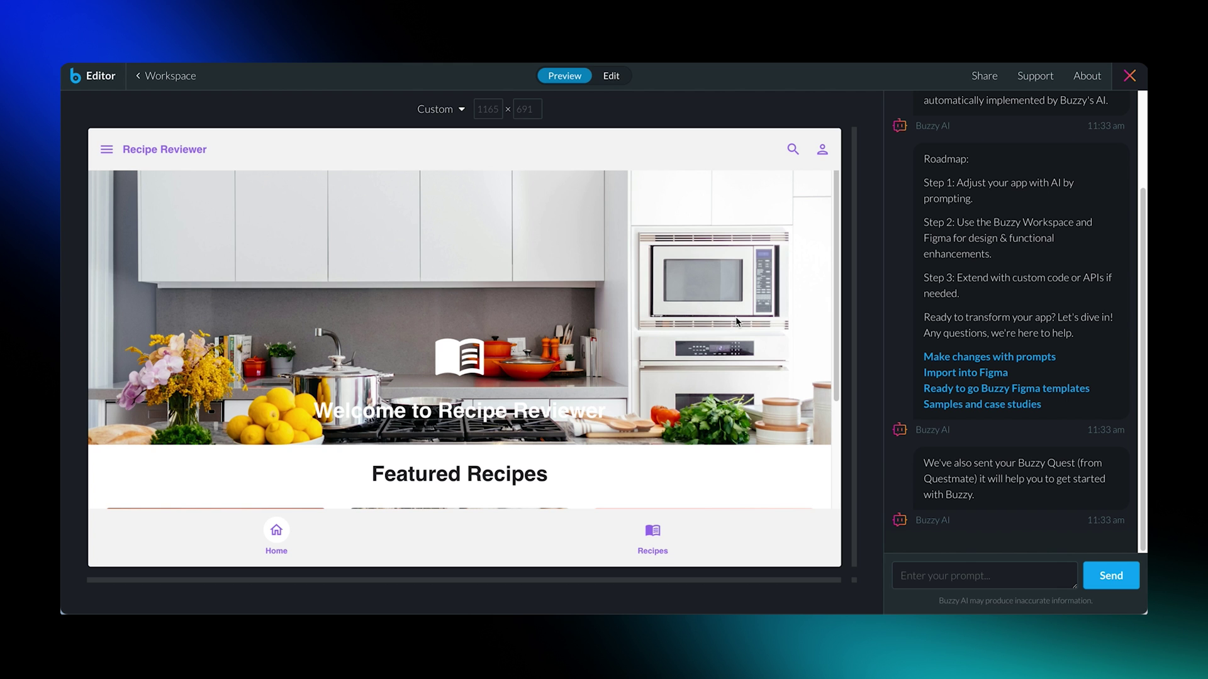
{"action": "scroll", "coordinate": [737, 321], "scroll_direction": "down", "scroll_amount": 3}
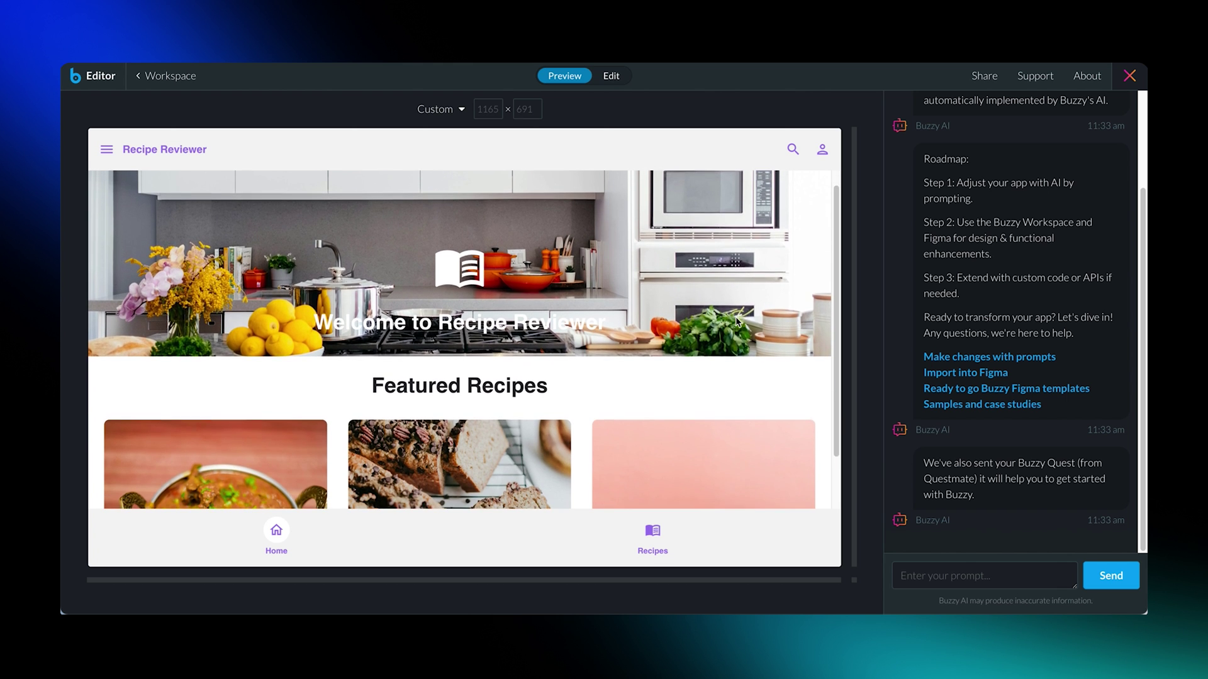
{"action": "scroll", "coordinate": [737, 322], "scroll_direction": "down", "scroll_amount": 3}
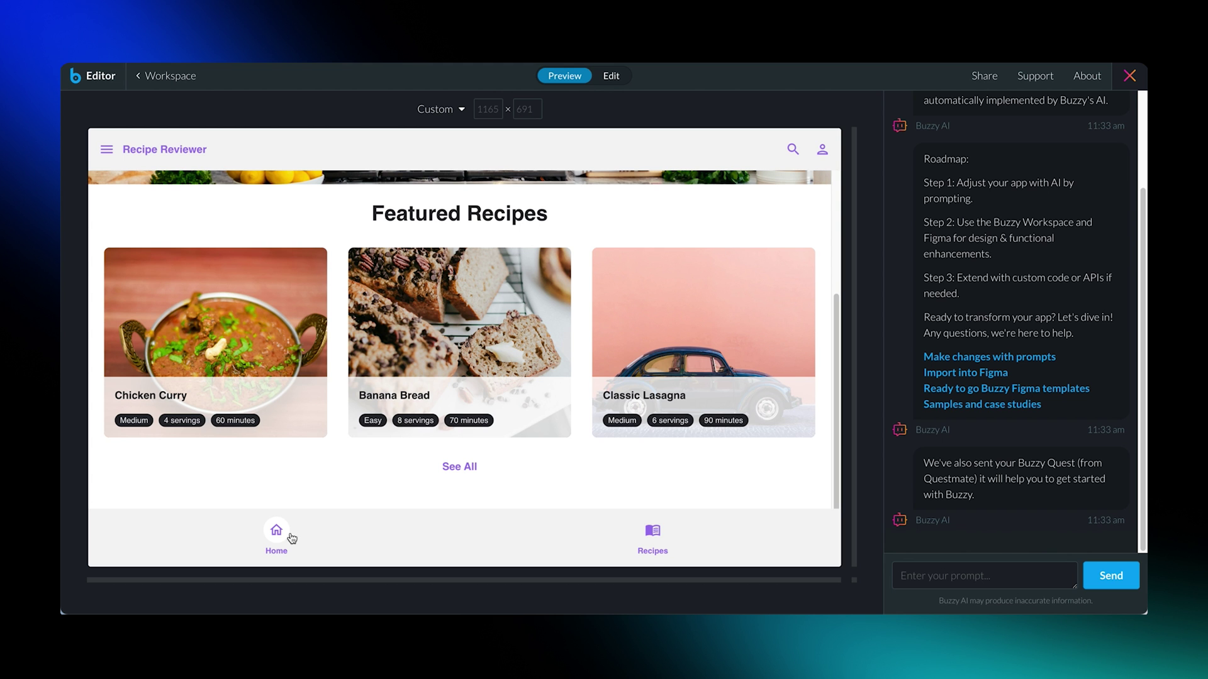
{"action": "left_click", "coordinate": [654, 541]}
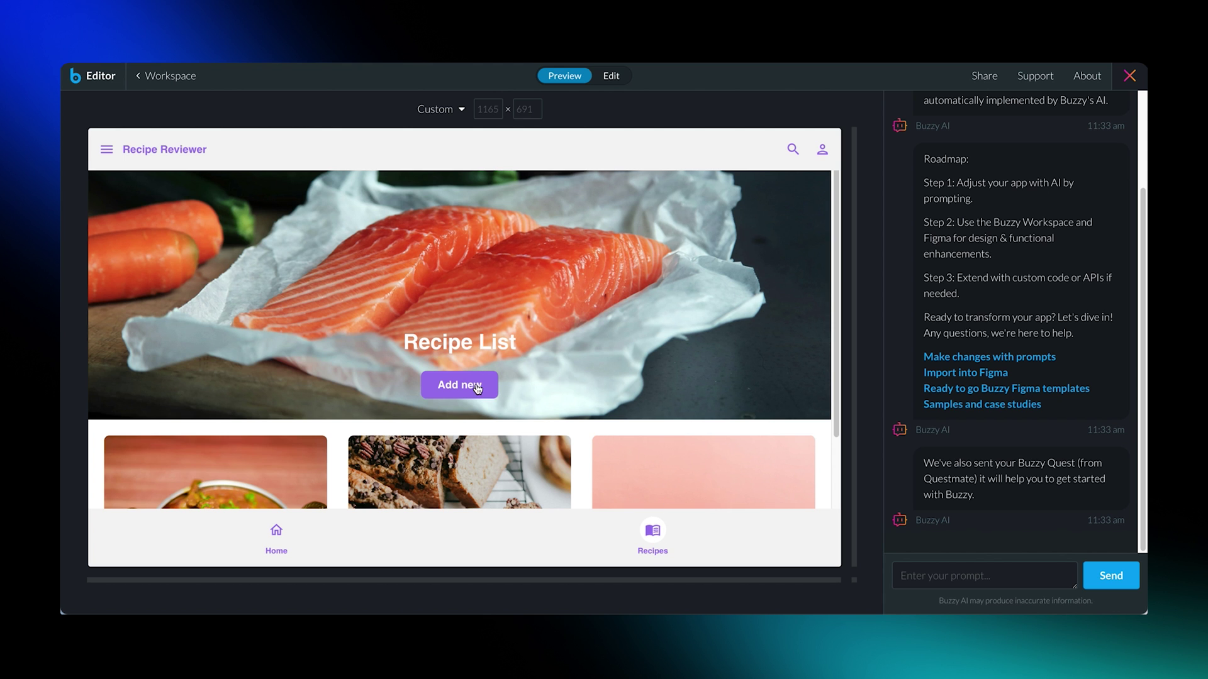
{"action": "scroll", "coordinate": [623, 388], "scroll_direction": "down", "scroll_amount": 3}
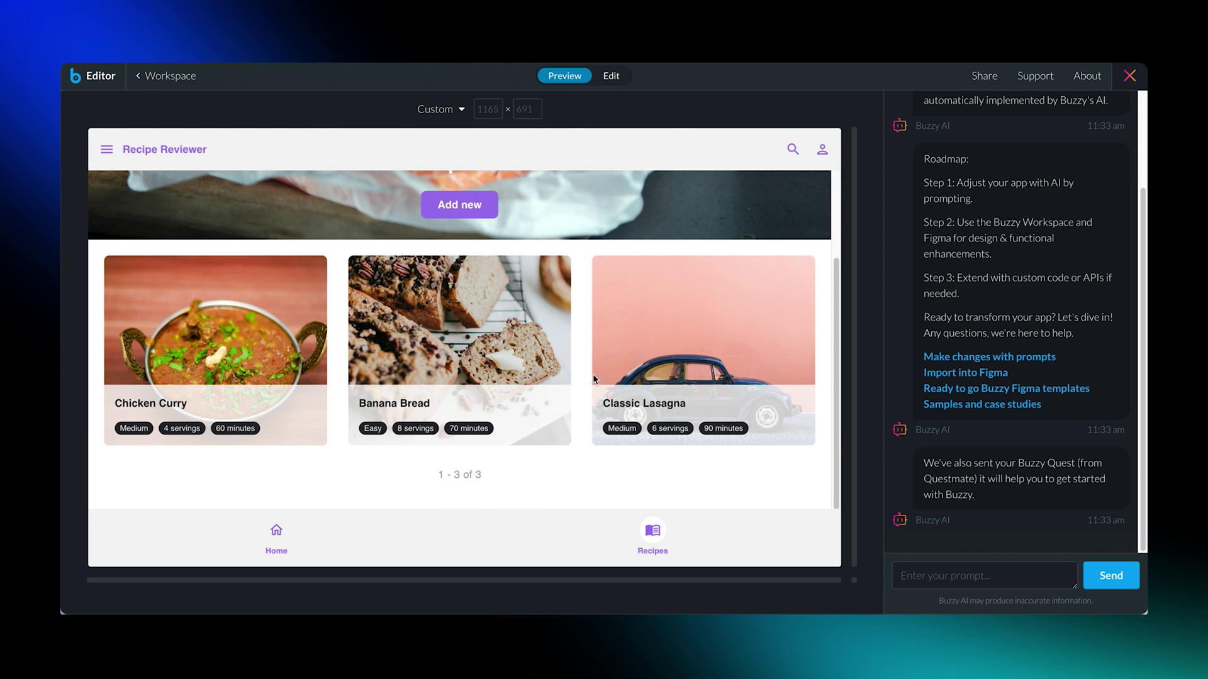
{"action": "scroll", "coordinate": [686, 372], "scroll_direction": "up", "scroll_amount": 2}
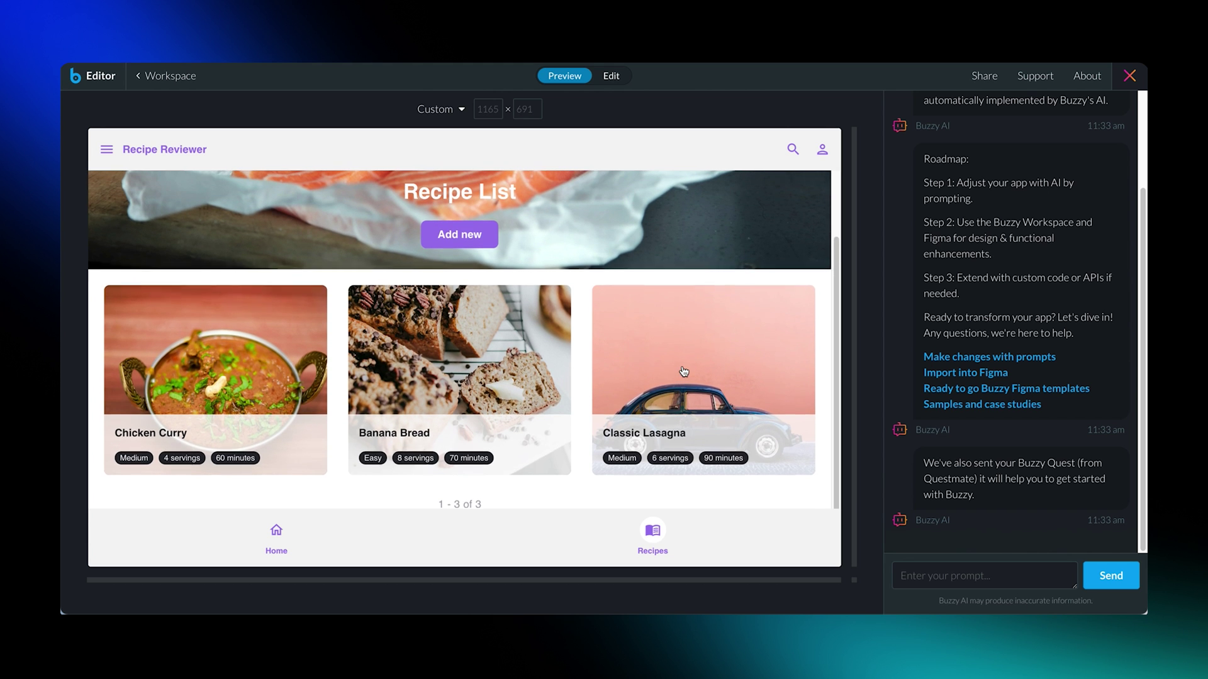
{"action": "scroll", "coordinate": [684, 371], "scroll_direction": "up", "scroll_amount": 2}
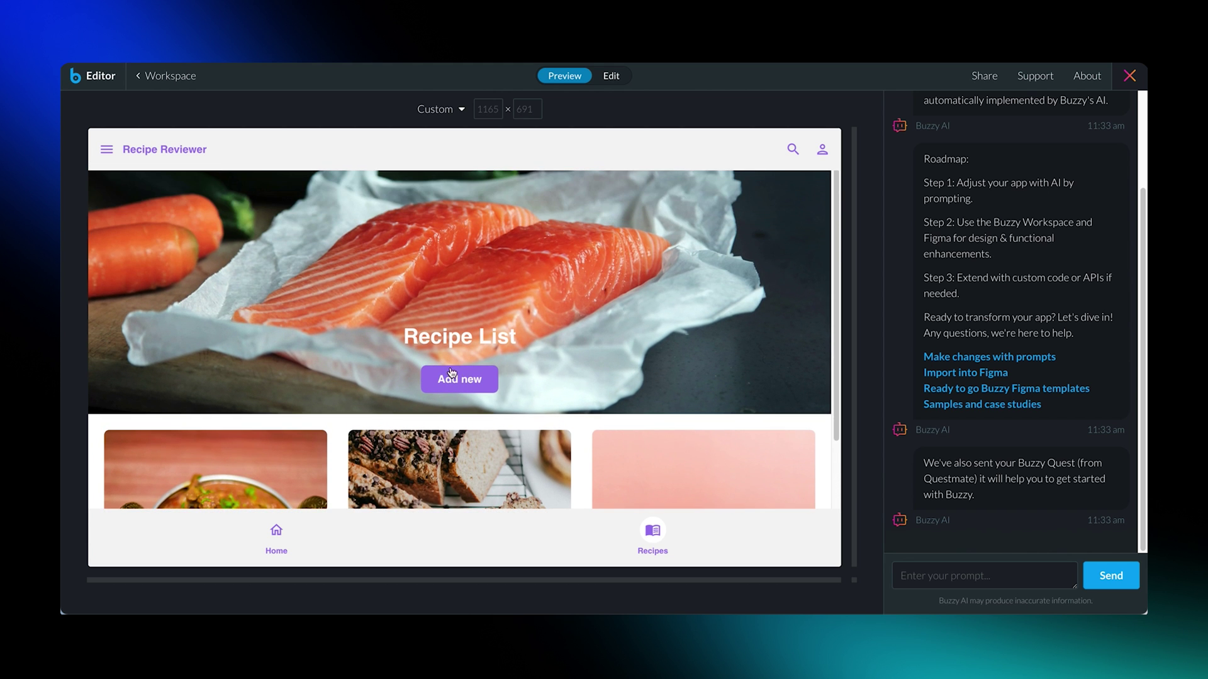
{"action": "scroll", "coordinate": [679, 362], "scroll_direction": "down", "scroll_amount": 4}
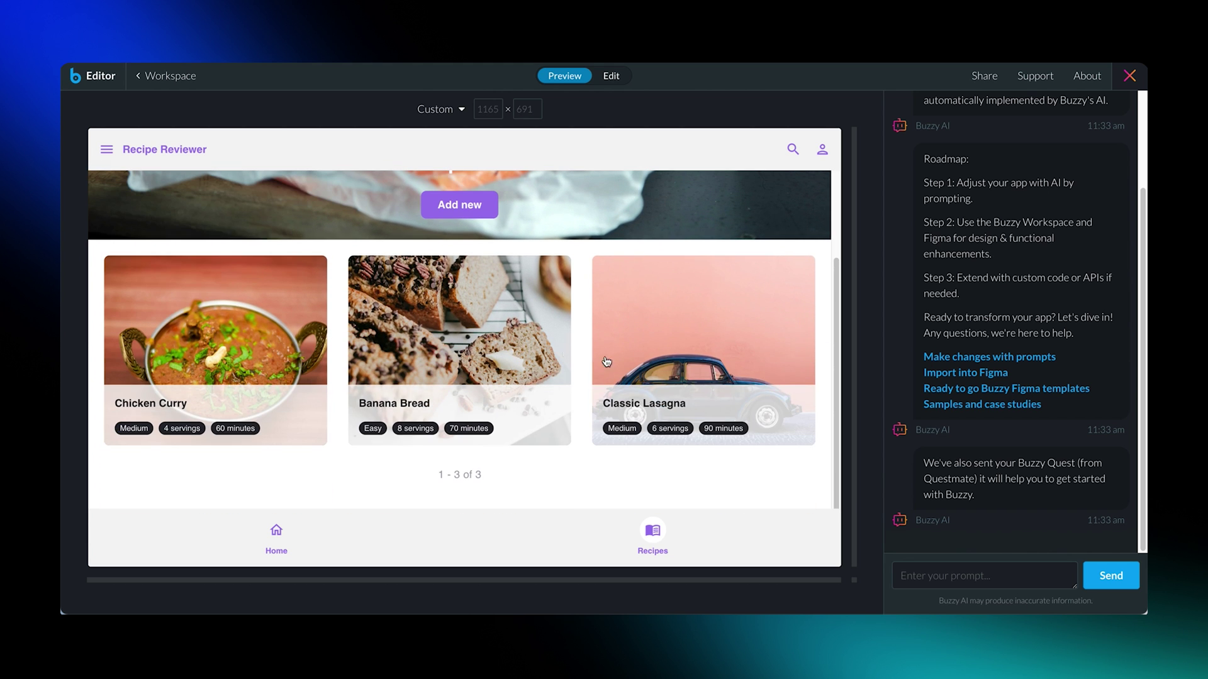
Open the Banana Bread recipe and examine its description, ingredients, instructions and existing reviews
{"action": "left_click", "coordinate": [515, 343]}
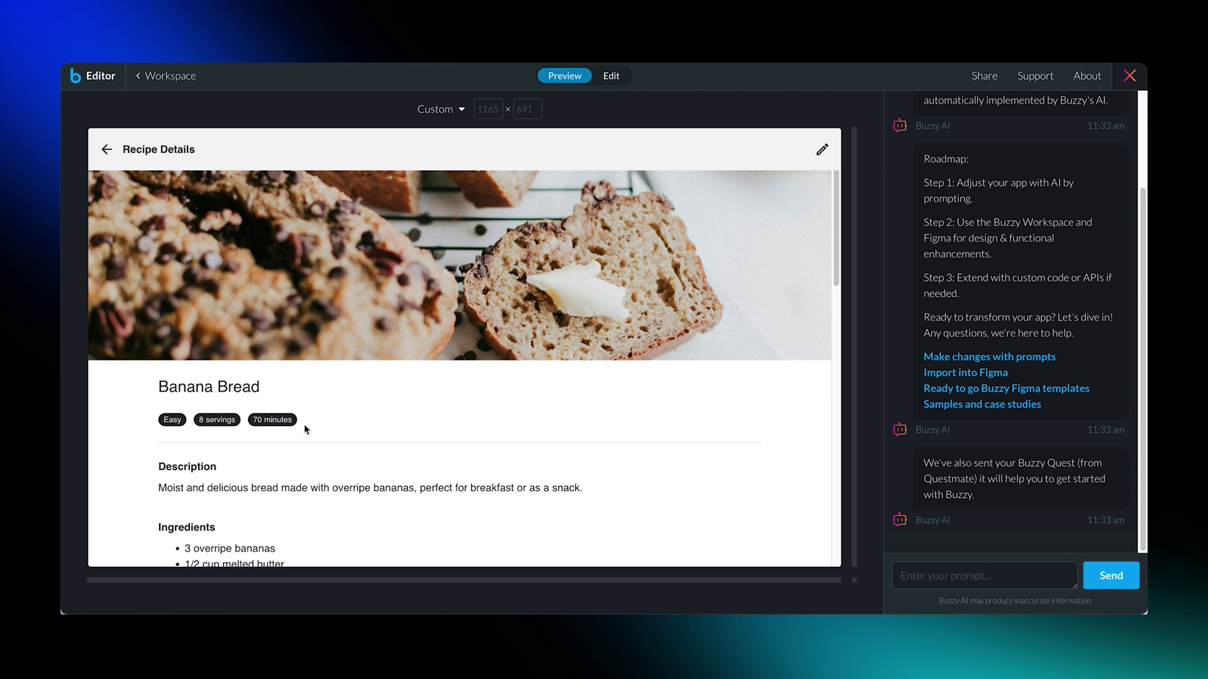
{"action": "scroll", "coordinate": [366, 442], "scroll_direction": "down", "scroll_amount": 3}
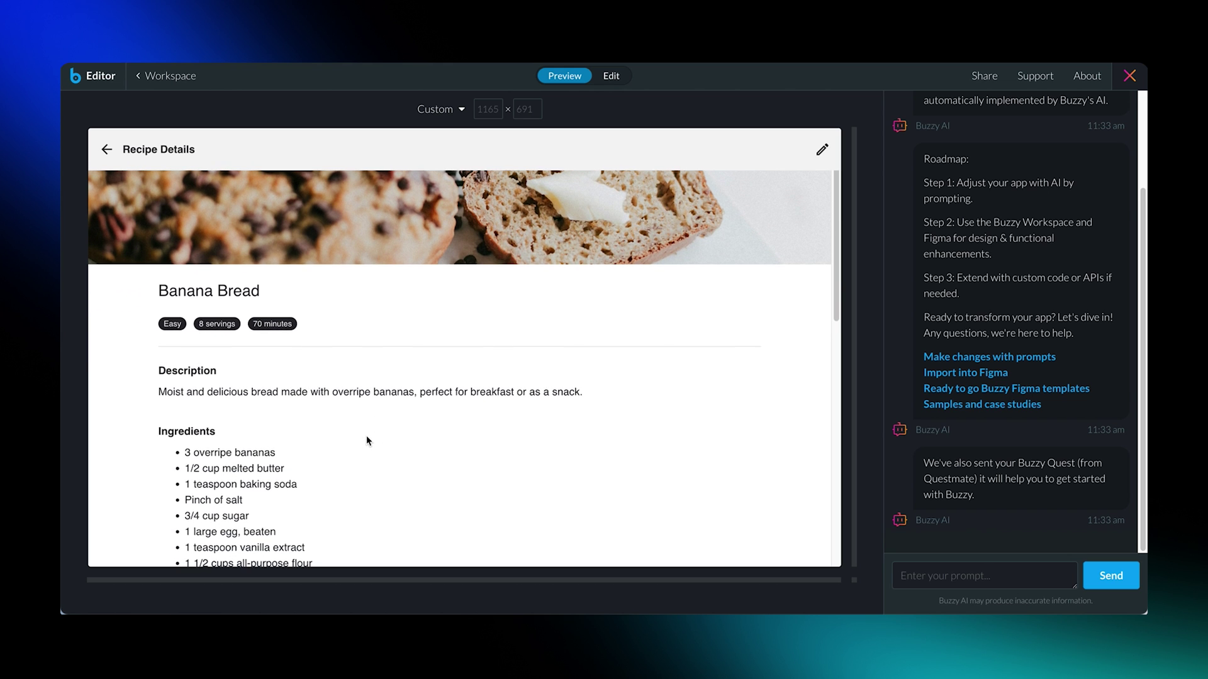
{"action": "scroll", "coordinate": [368, 439], "scroll_direction": "down", "scroll_amount": 1}
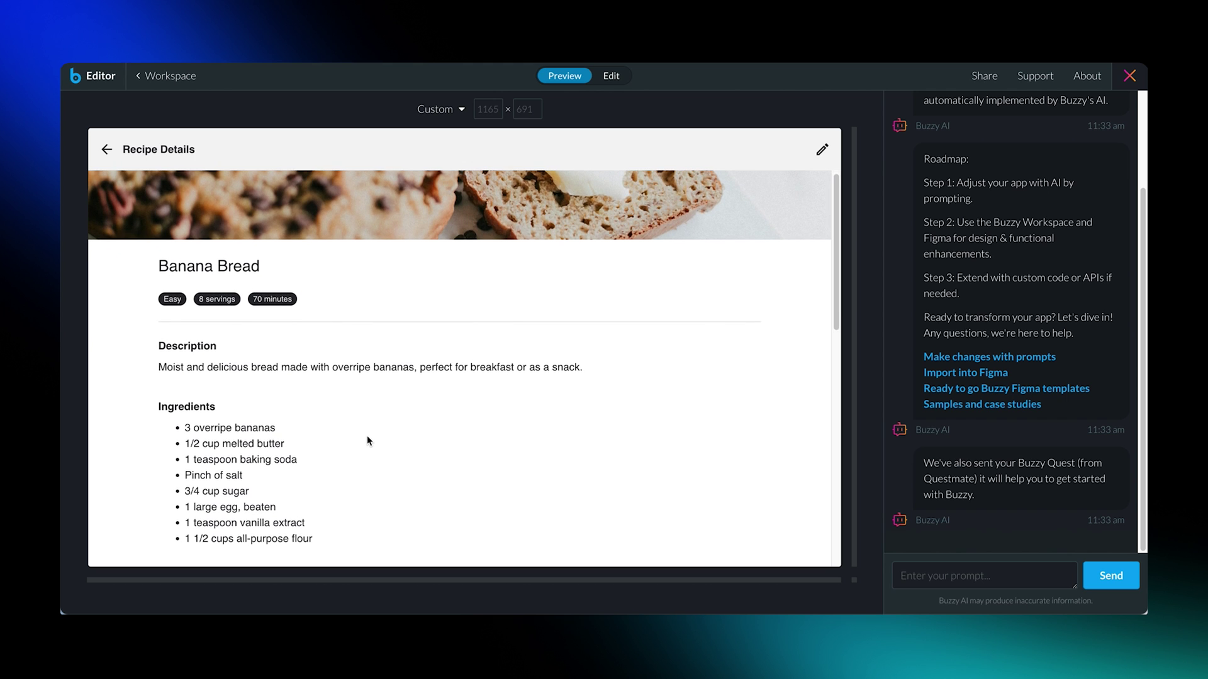
{"action": "scroll", "coordinate": [368, 435], "scroll_direction": "down", "scroll_amount": 3}
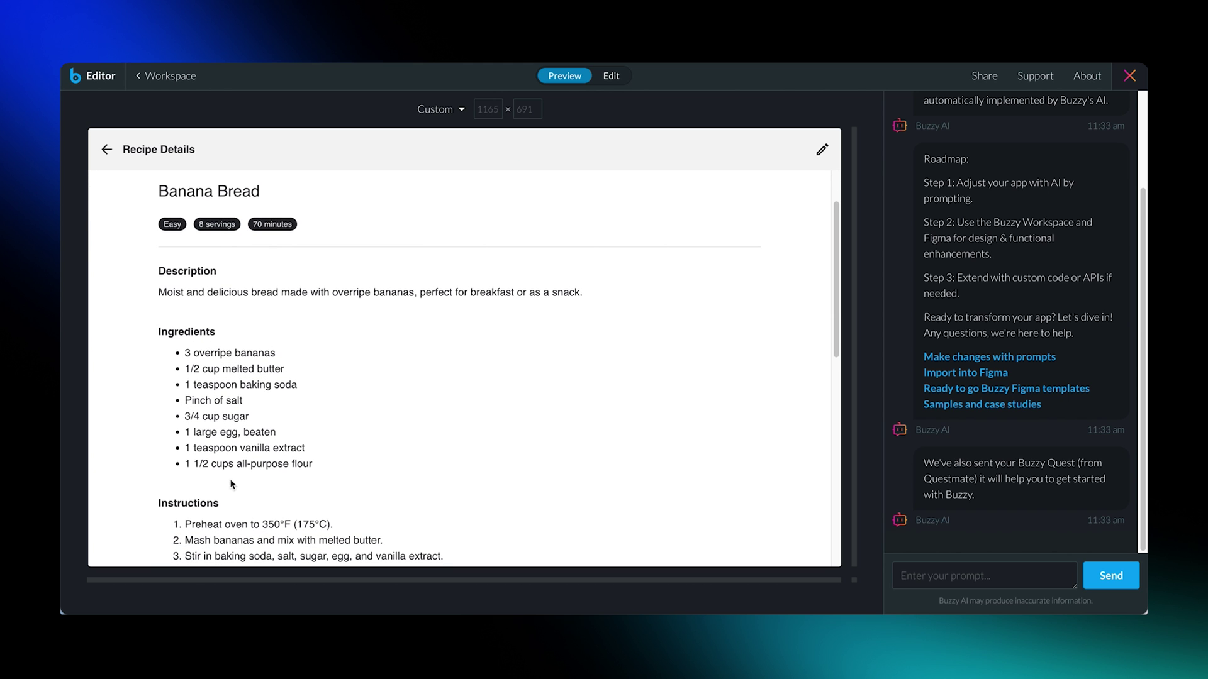
{"action": "scroll", "coordinate": [264, 490], "scroll_direction": "down", "scroll_amount": 10}
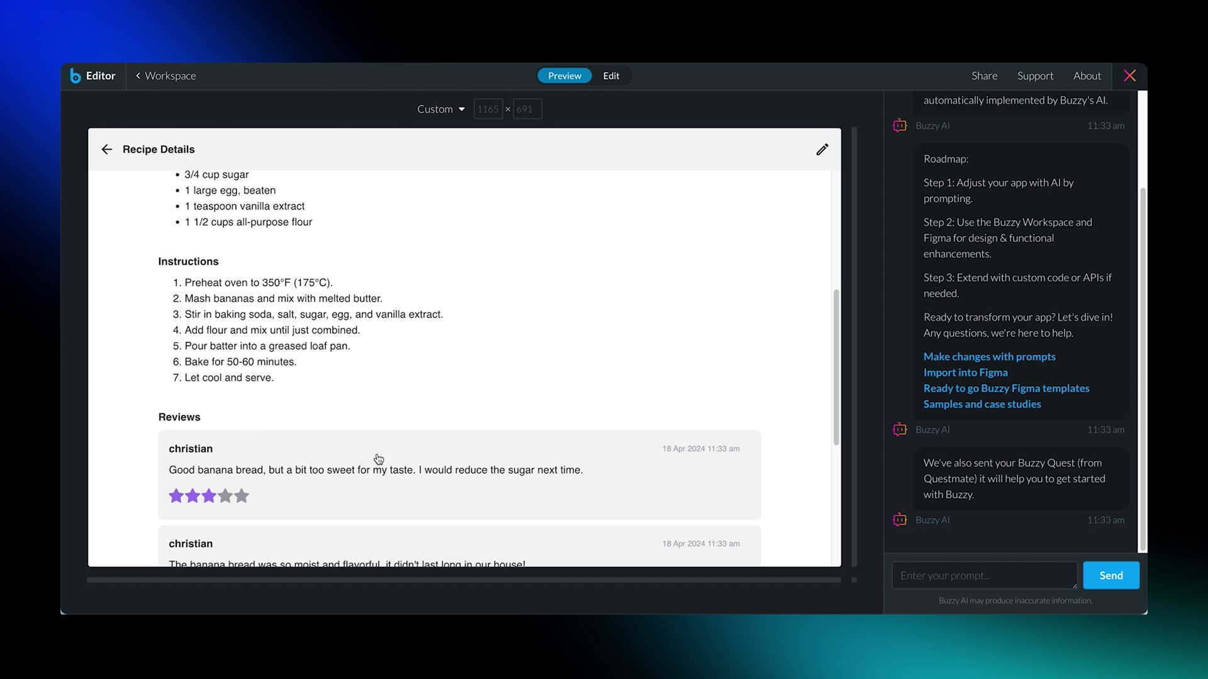
{"action": "scroll", "coordinate": [406, 414], "scroll_direction": "down", "scroll_amount": 5}
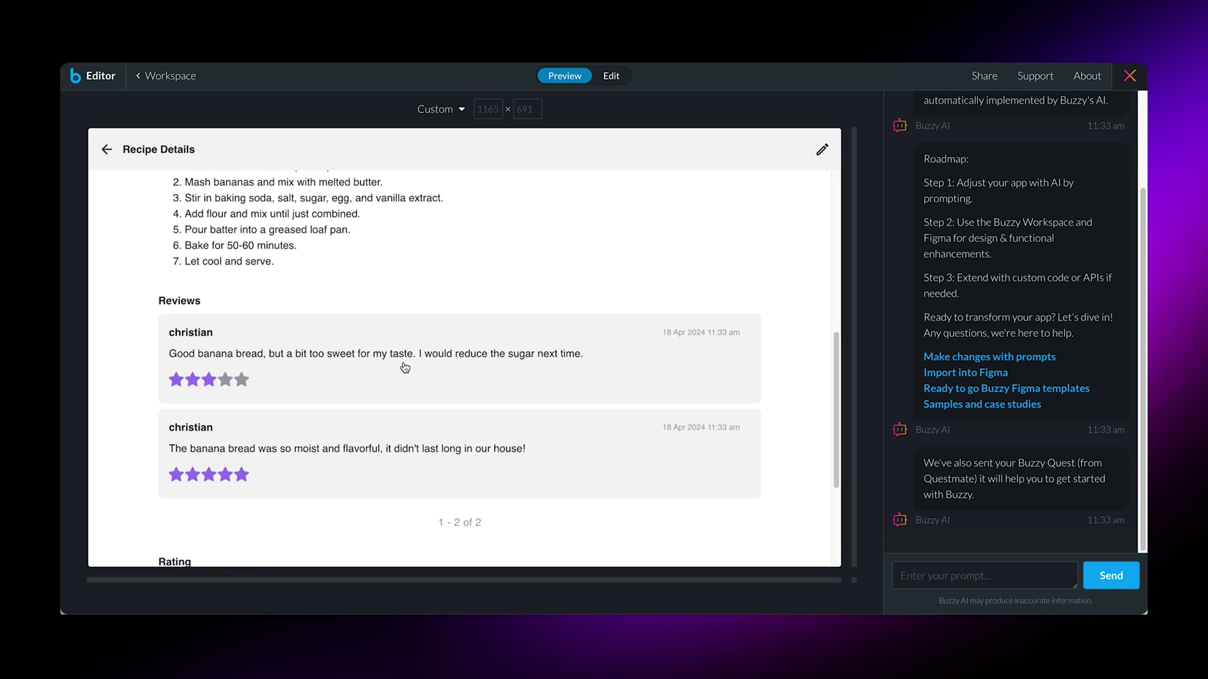
Submit a five-star review of the Banana Bread recipe with the comment "love it."
{"action": "scroll", "coordinate": [405, 368], "scroll_direction": "down", "scroll_amount": 3}
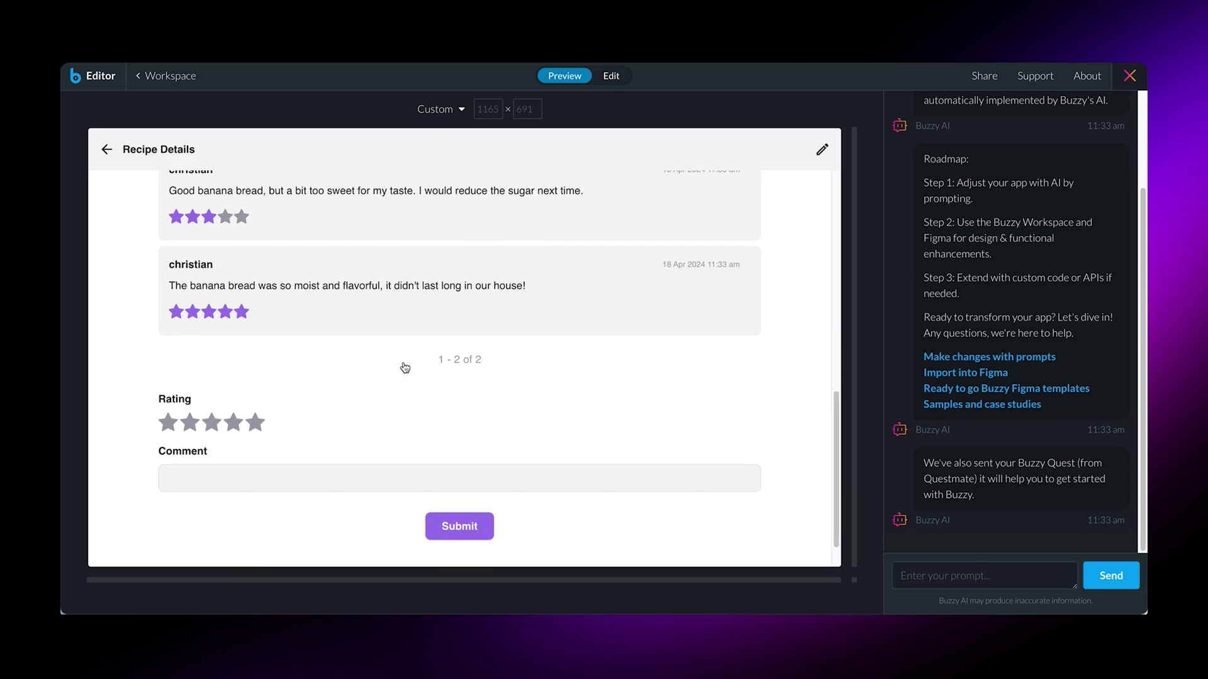
{"action": "left_click", "coordinate": [255, 423]}
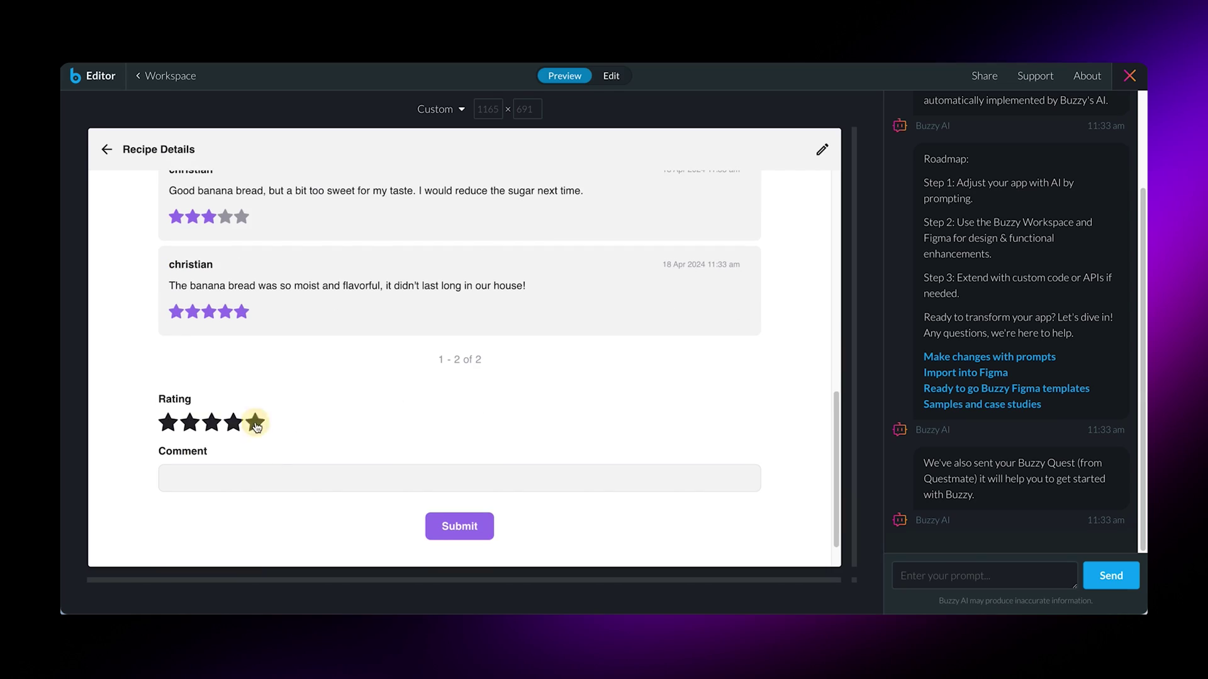
{"action": "left_click", "coordinate": [264, 481]}
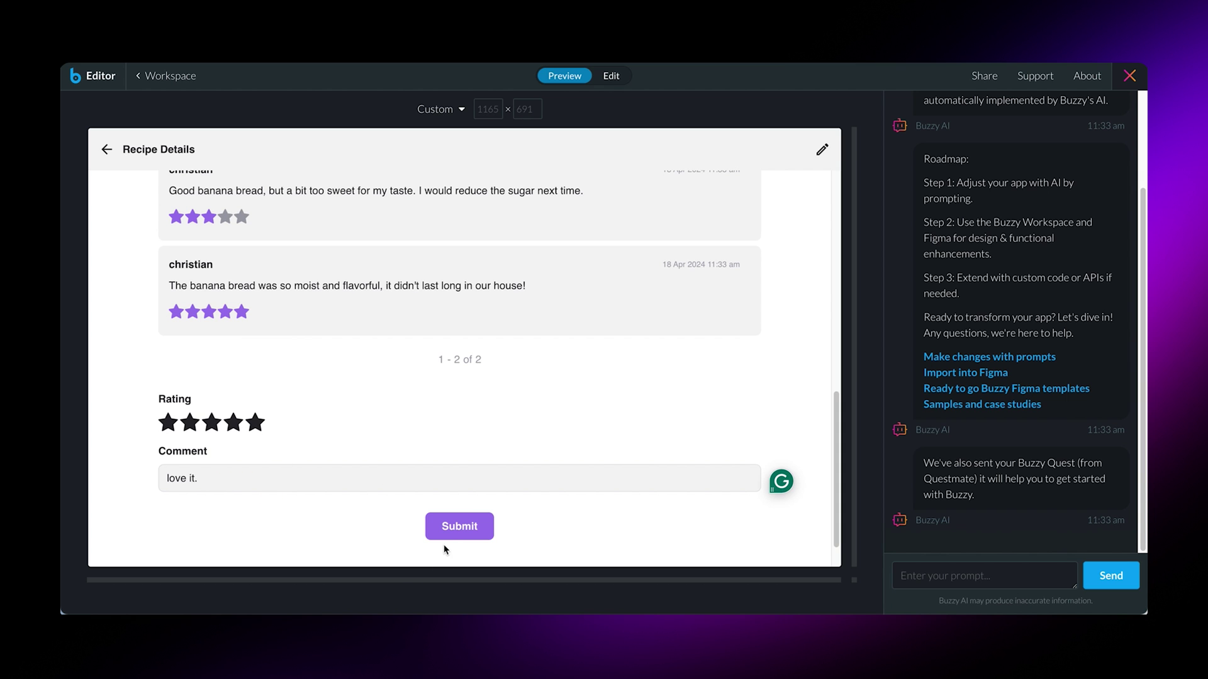
{"action": "left_click", "coordinate": [455, 531]}
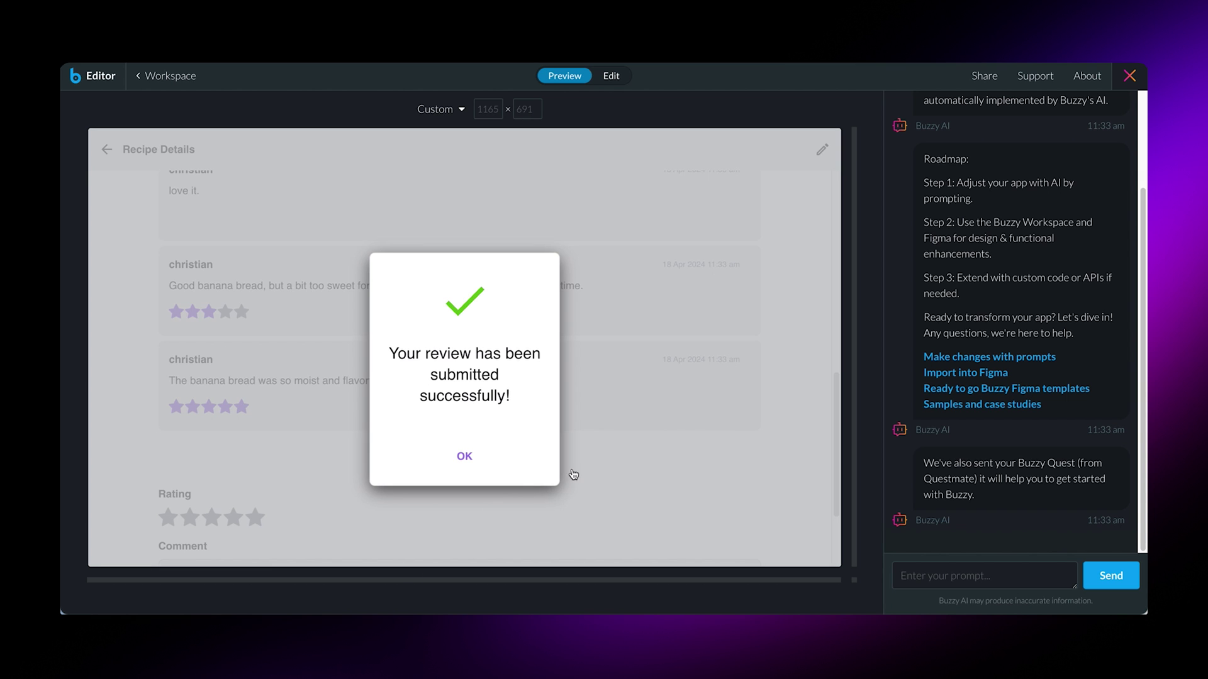
{"action": "left_click", "coordinate": [463, 456]}
Preview the Banana Bread recipe at Mobile size and examine the page down to its reviews
{"action": "scroll", "coordinate": [610, 367], "scroll_direction": "up", "scroll_amount": 10}
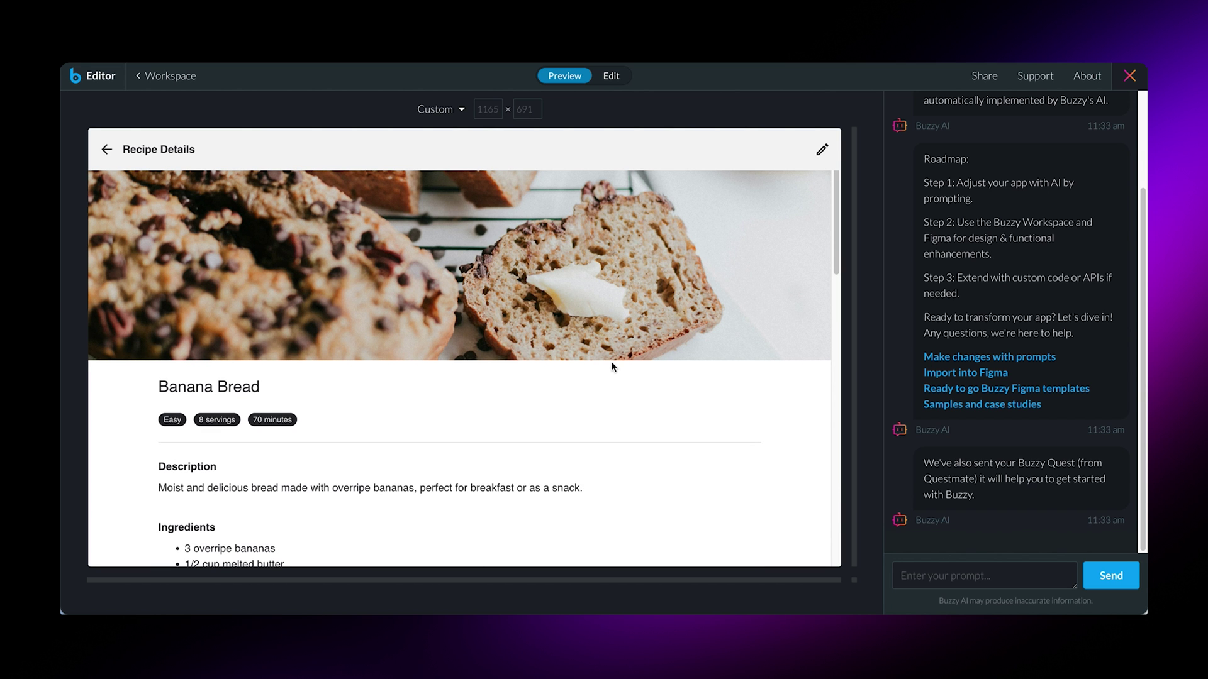
{"action": "left_click", "coordinate": [463, 110]}
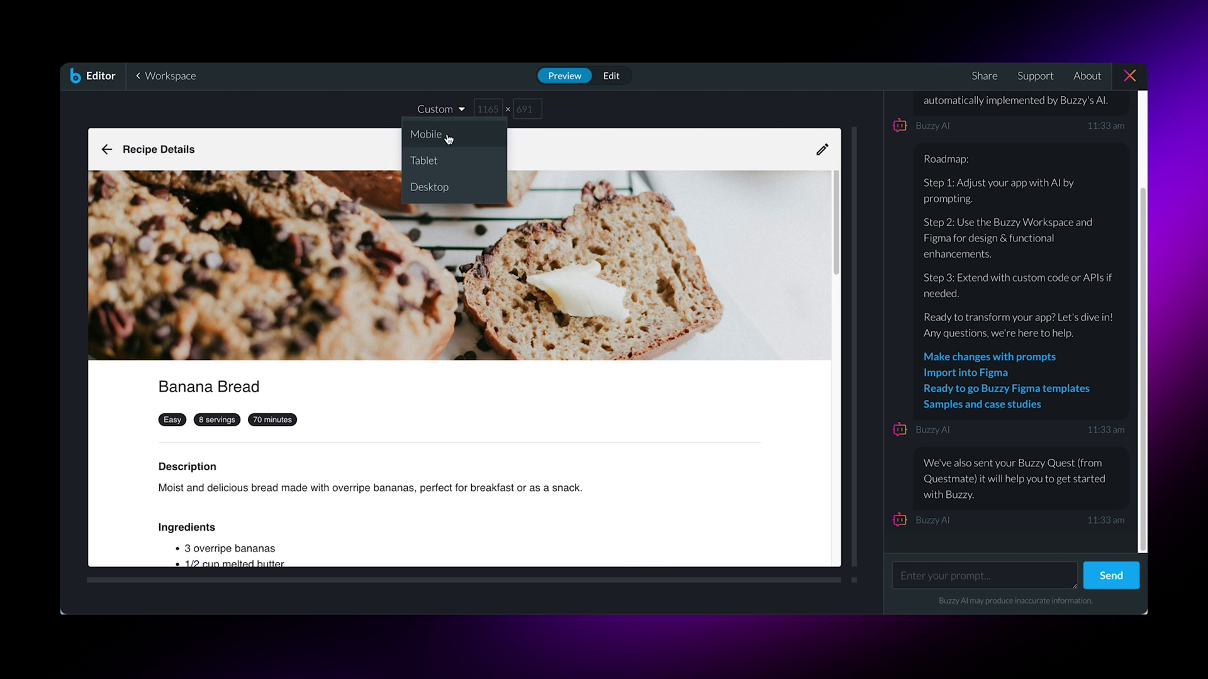
{"action": "left_click", "coordinate": [450, 137]}
{"action": "scroll", "coordinate": [481, 305], "scroll_direction": "down", "scroll_amount": 10}
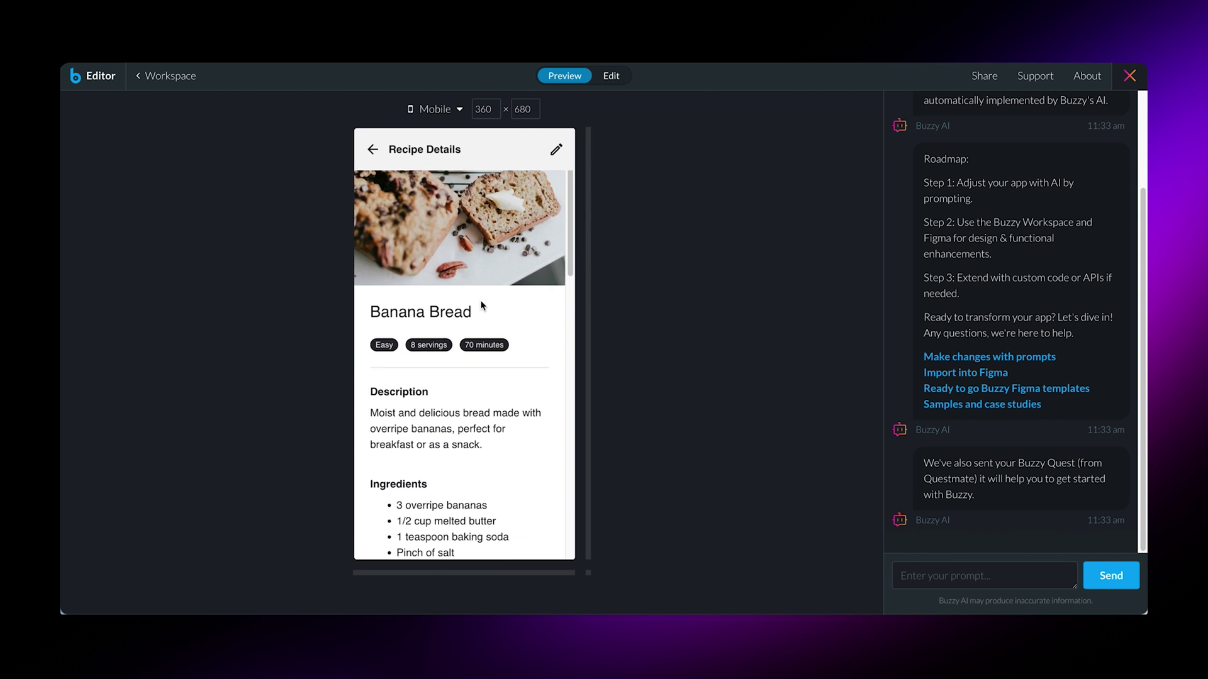
{"action": "scroll", "coordinate": [481, 302], "scroll_direction": "down", "scroll_amount": 5}
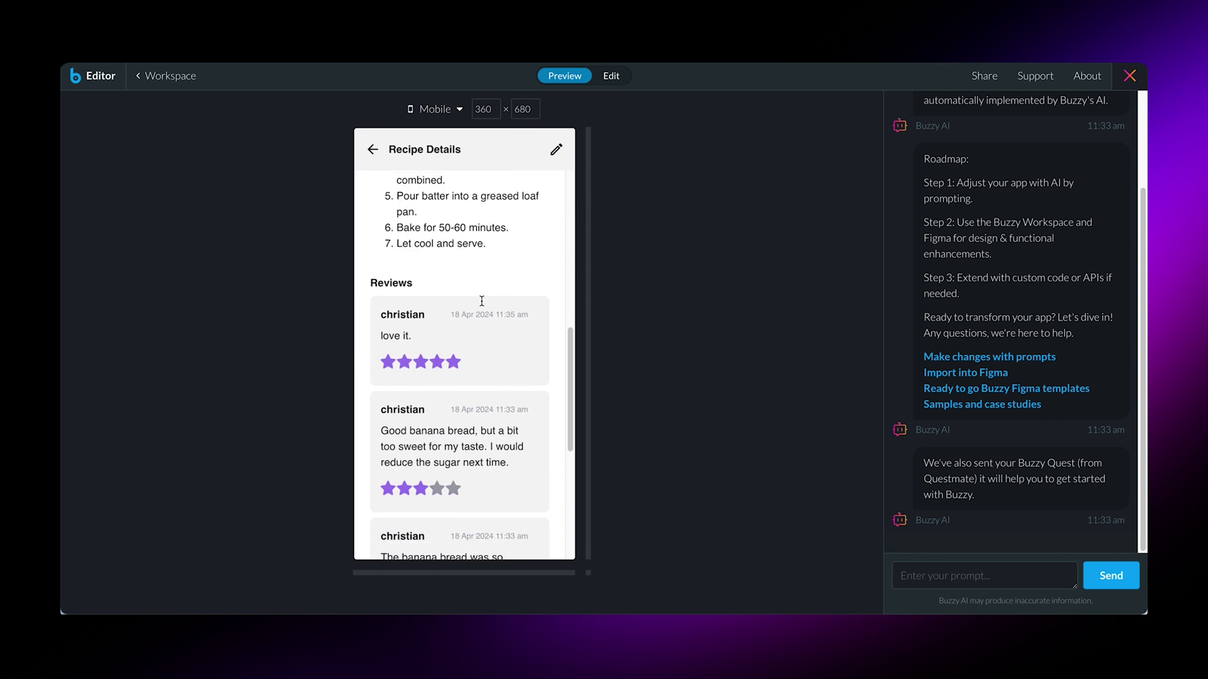
Return to the app's home screen and set the preview size to Desktop
{"action": "left_click", "coordinate": [435, 524]}
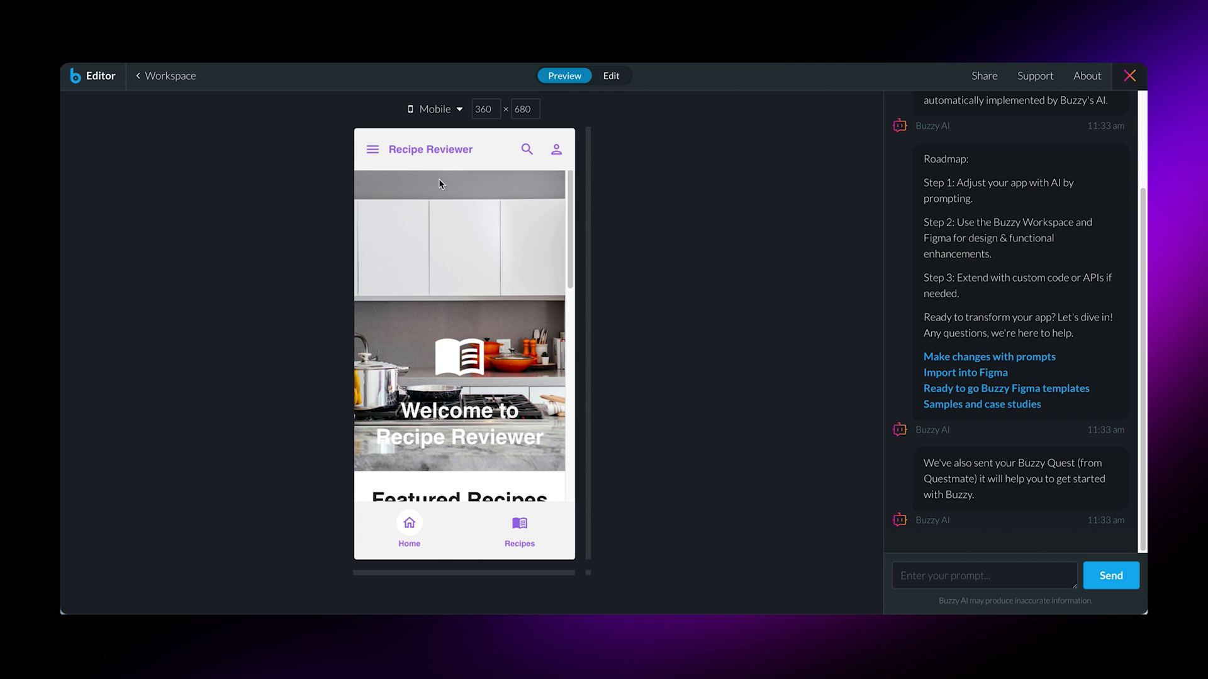
{"action": "left_click", "coordinate": [373, 154]}
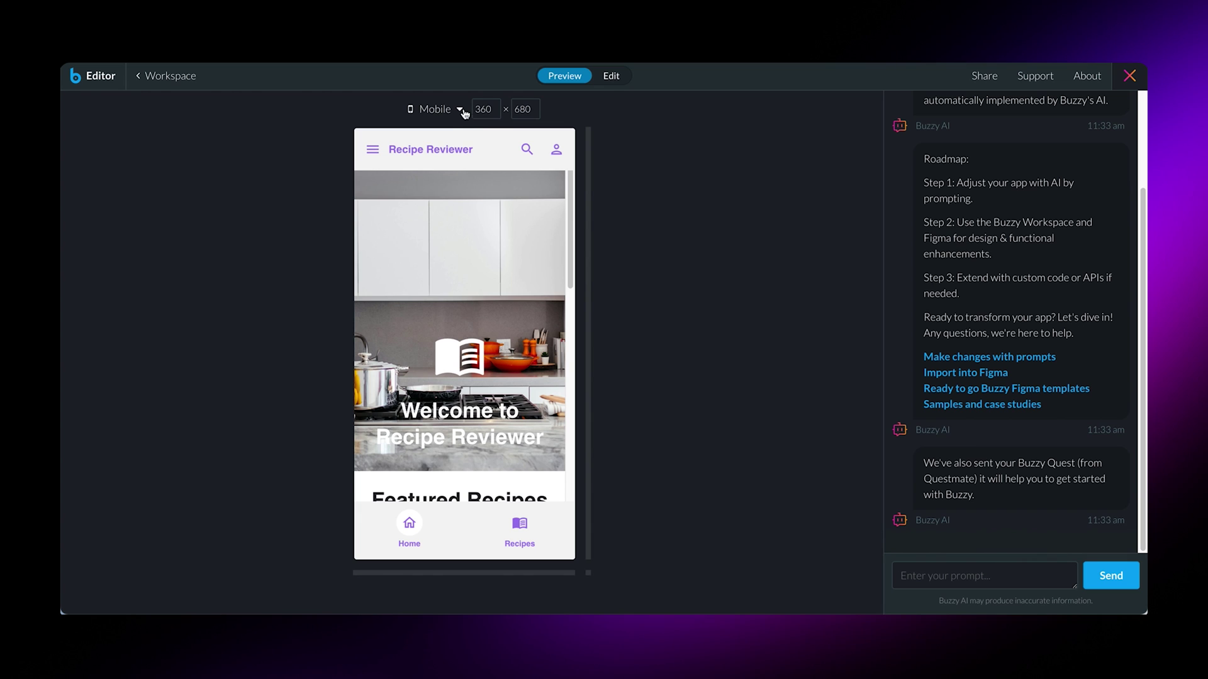
{"action": "left_click", "coordinate": [461, 110]}
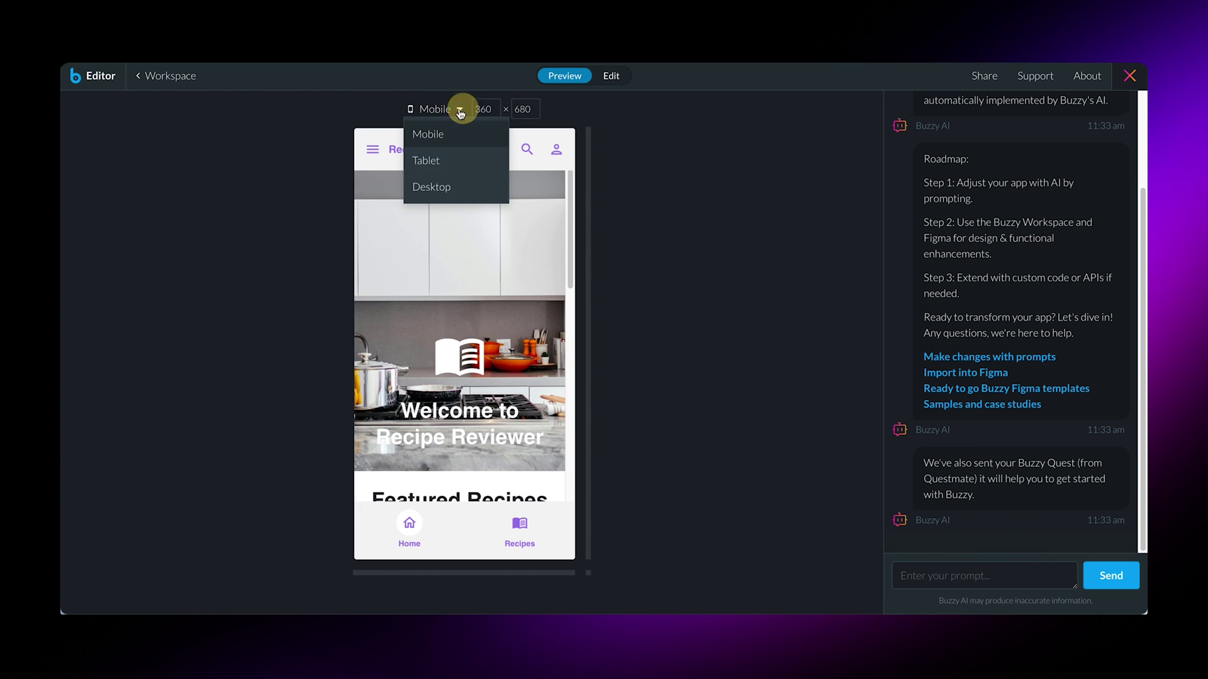
{"action": "left_click", "coordinate": [423, 187]}
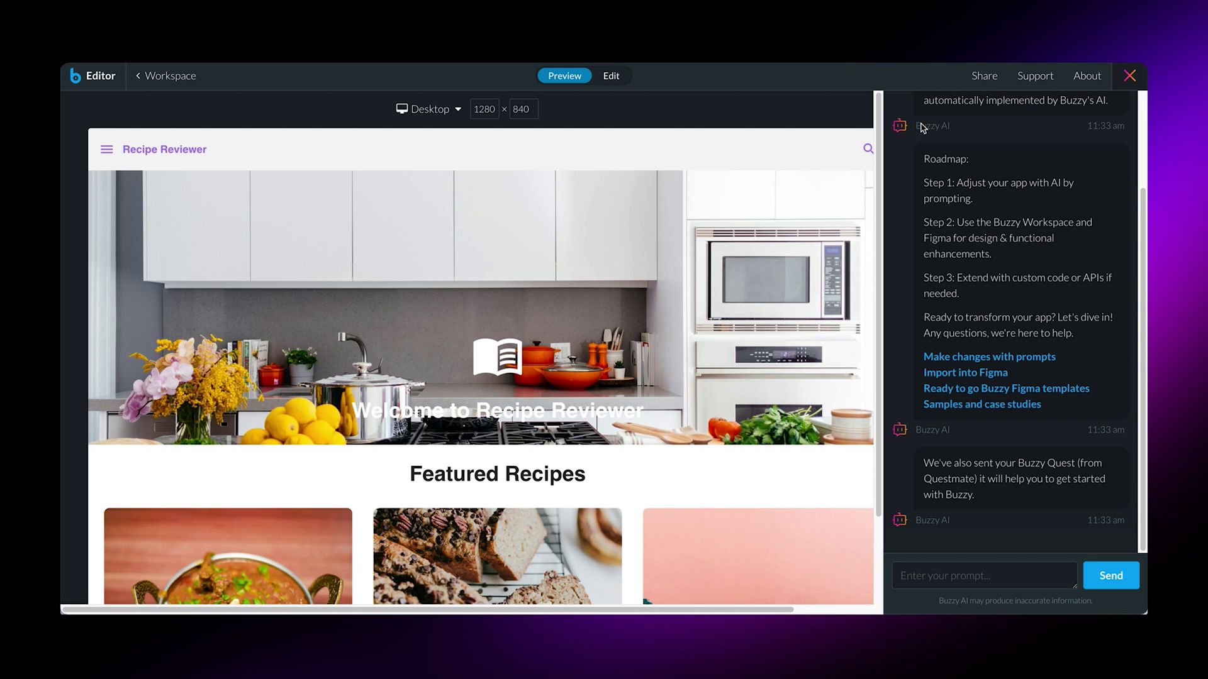
Open the documentation on making changes with prompts and examine its examples, selecting "Change the button on the splash screen to say LET'S COOK!"
{"action": "left_click", "coordinate": [935, 580]}
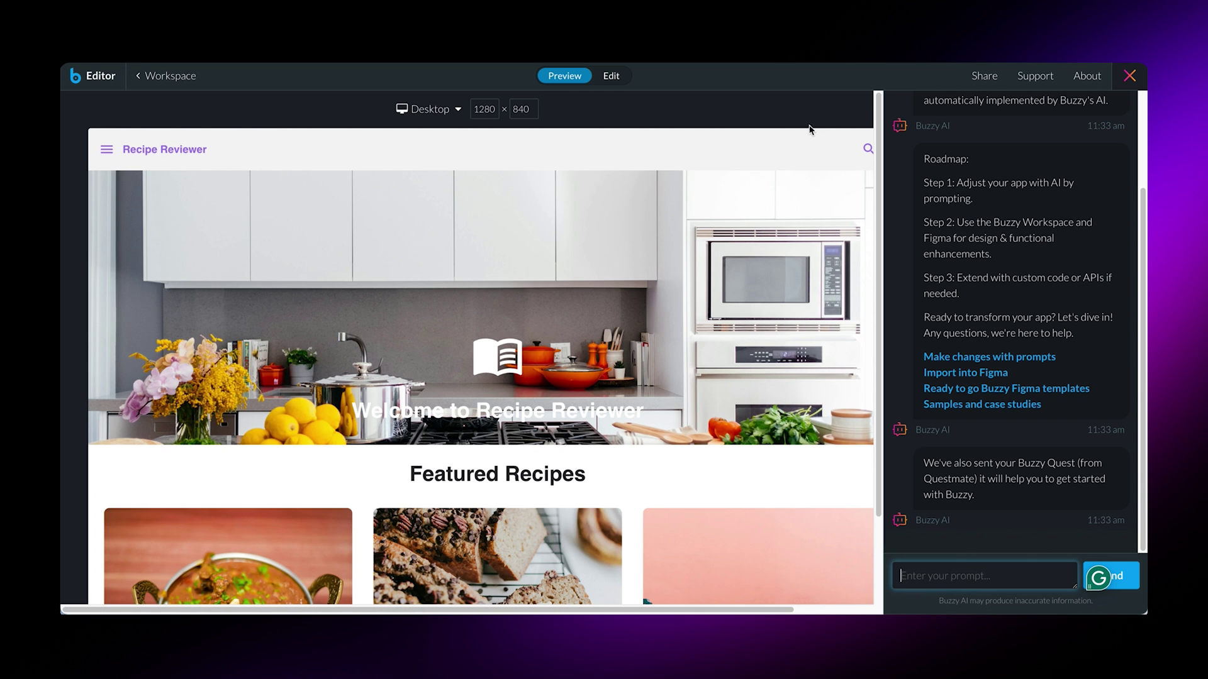
{"action": "left_click", "coordinate": [972, 362]}
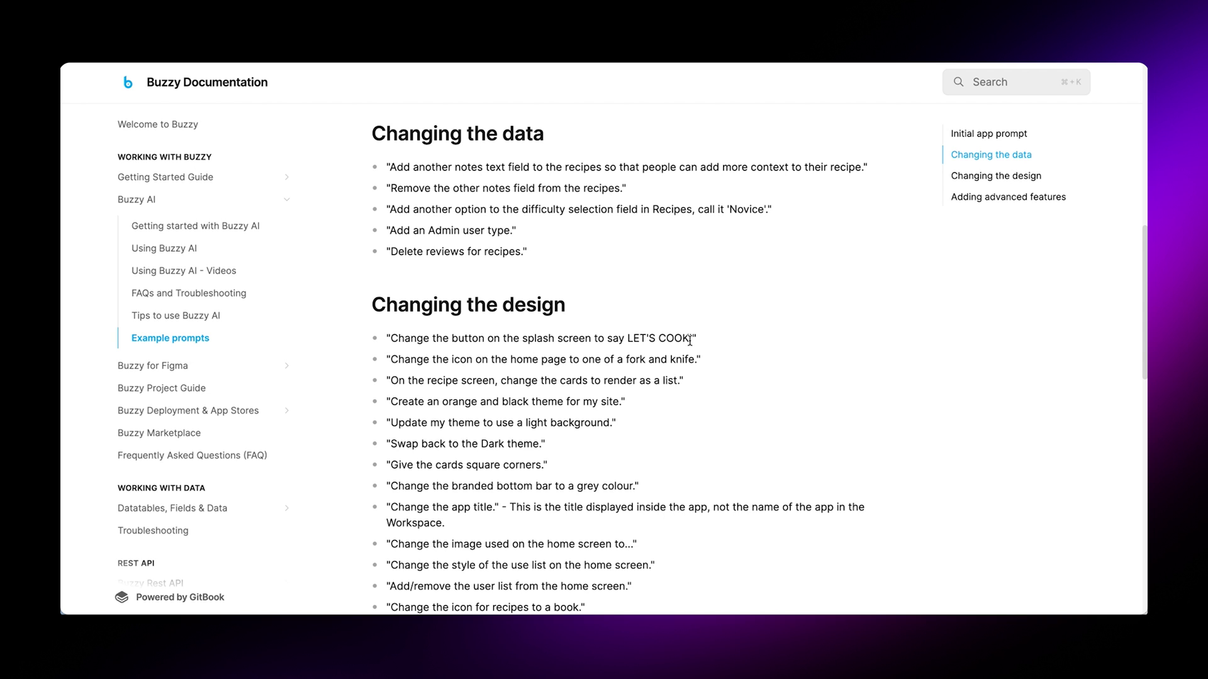
{"action": "left_click_drag", "start_coordinate": [692, 338], "coordinate": [393, 335]}
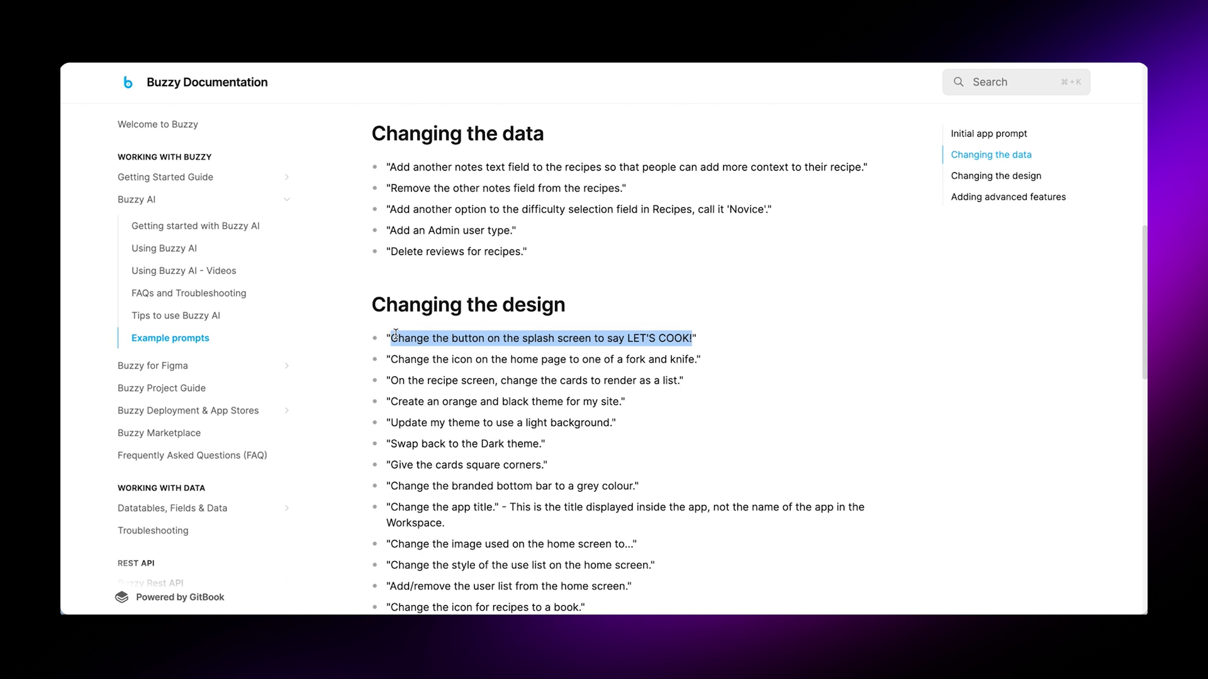
{"action": "scroll", "coordinate": [462, 406], "scroll_direction": "down", "scroll_amount": 3}
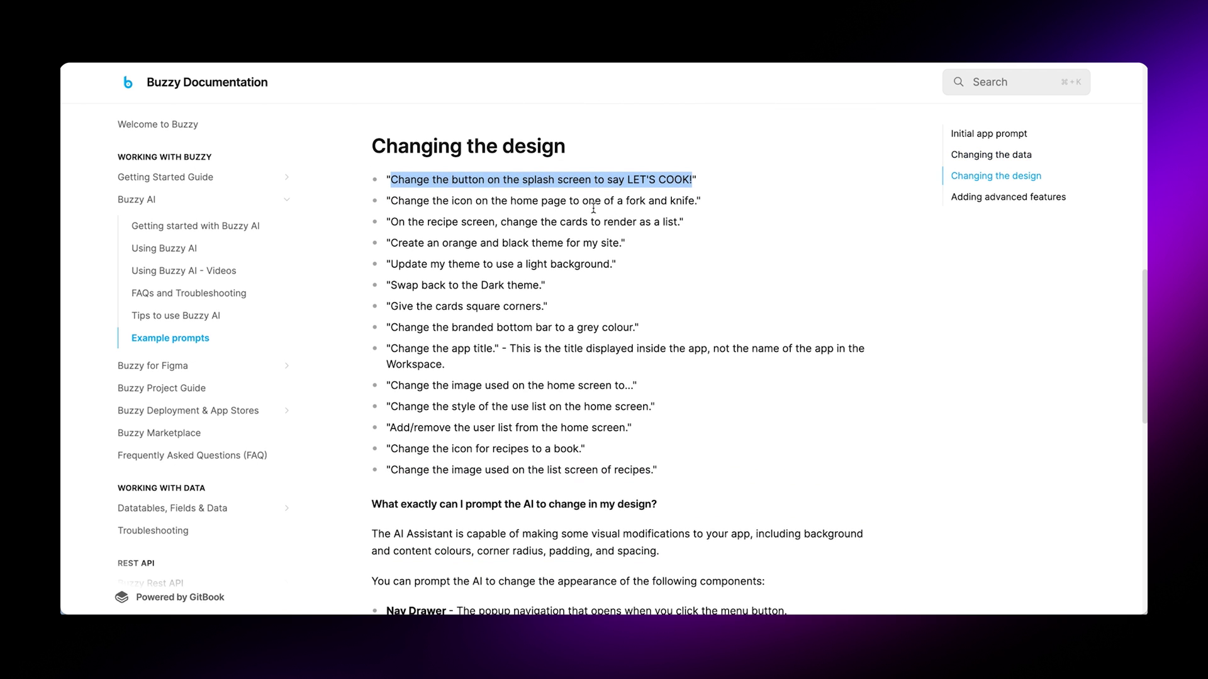
{"action": "scroll", "coordinate": [593, 209], "scroll_direction": "up", "scroll_amount": 10}
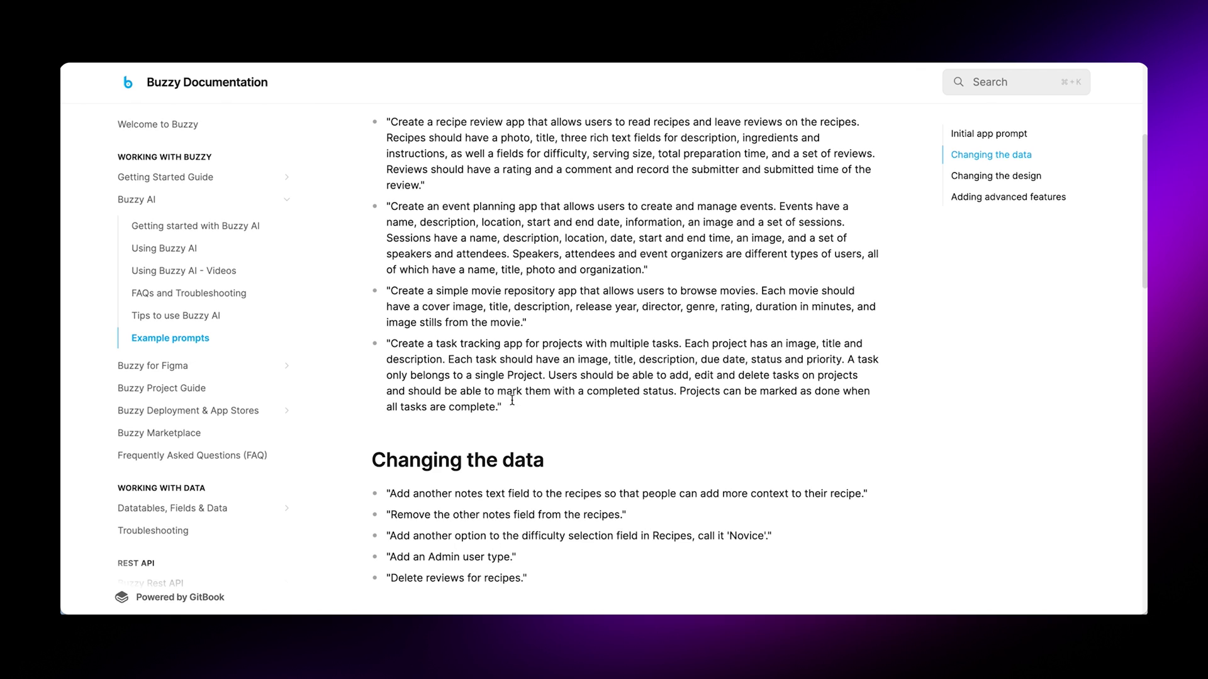
{"action": "scroll", "coordinate": [504, 470], "scroll_direction": "down", "scroll_amount": 8}
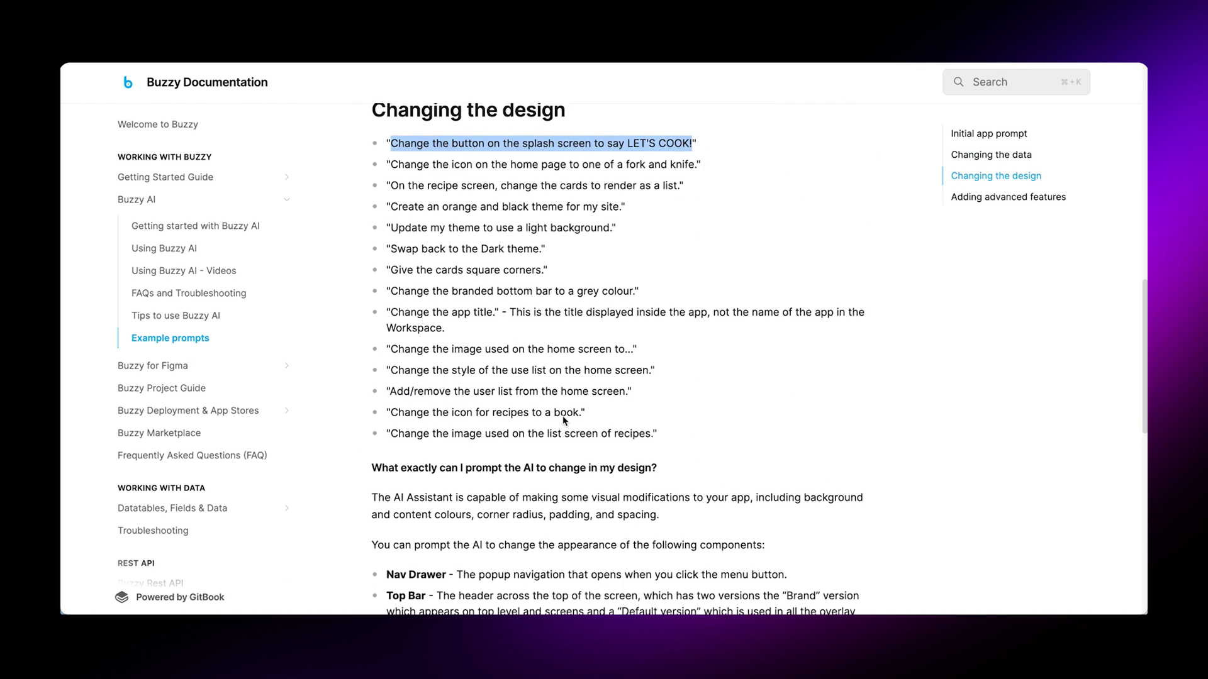
Examine the updated home screen and prompt the AI with "Change the header copy to "Rate You Recipes""
{"action": "scroll", "coordinate": [563, 417], "scroll_direction": "down", "scroll_amount": 4}
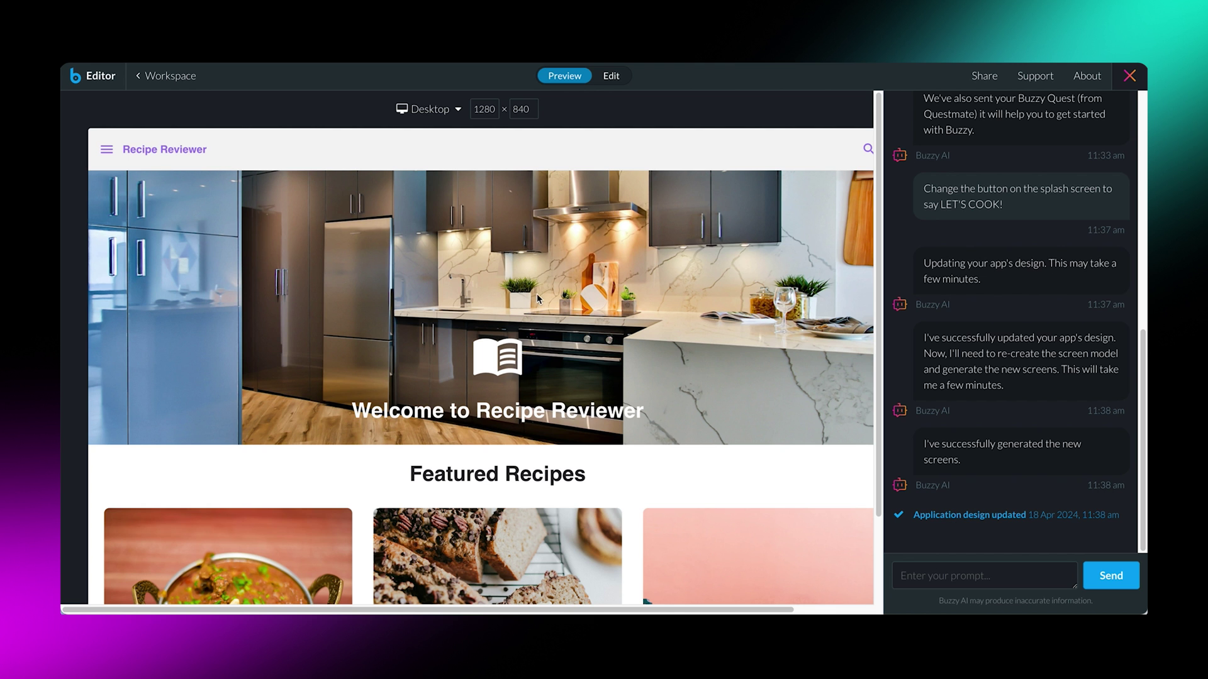
{"action": "scroll", "coordinate": [649, 296], "scroll_direction": "down", "scroll_amount": 3}
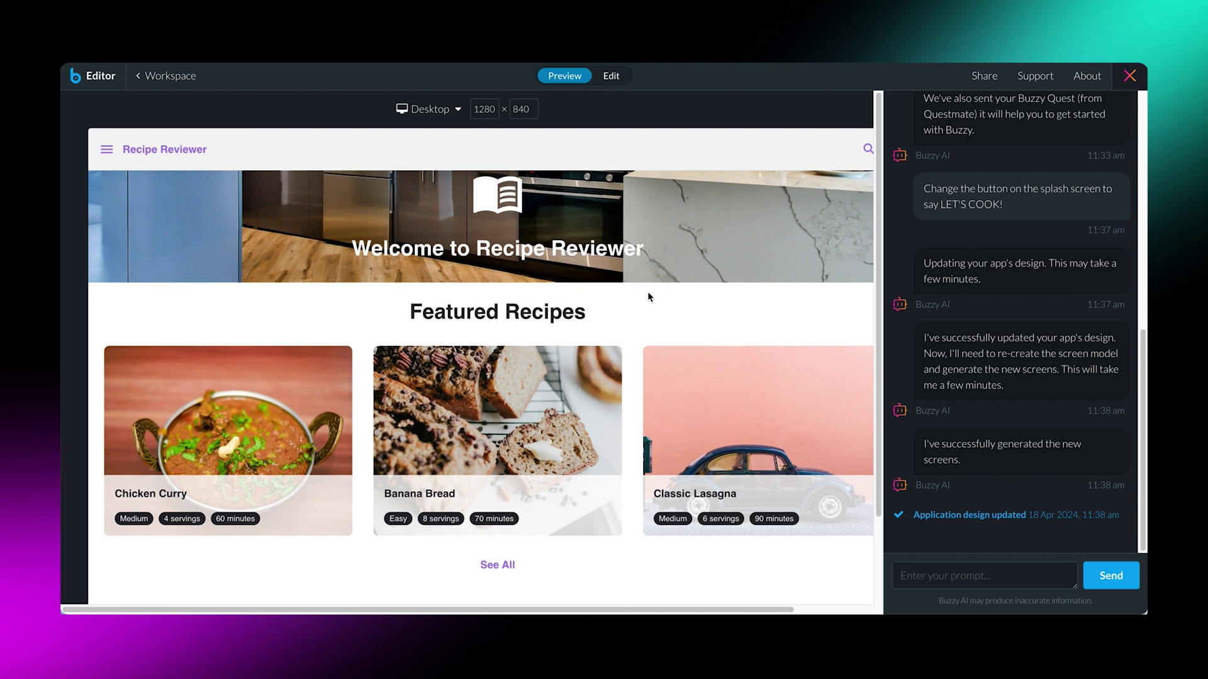
{"action": "scroll", "coordinate": [648, 295], "scroll_direction": "up", "scroll_amount": 3}
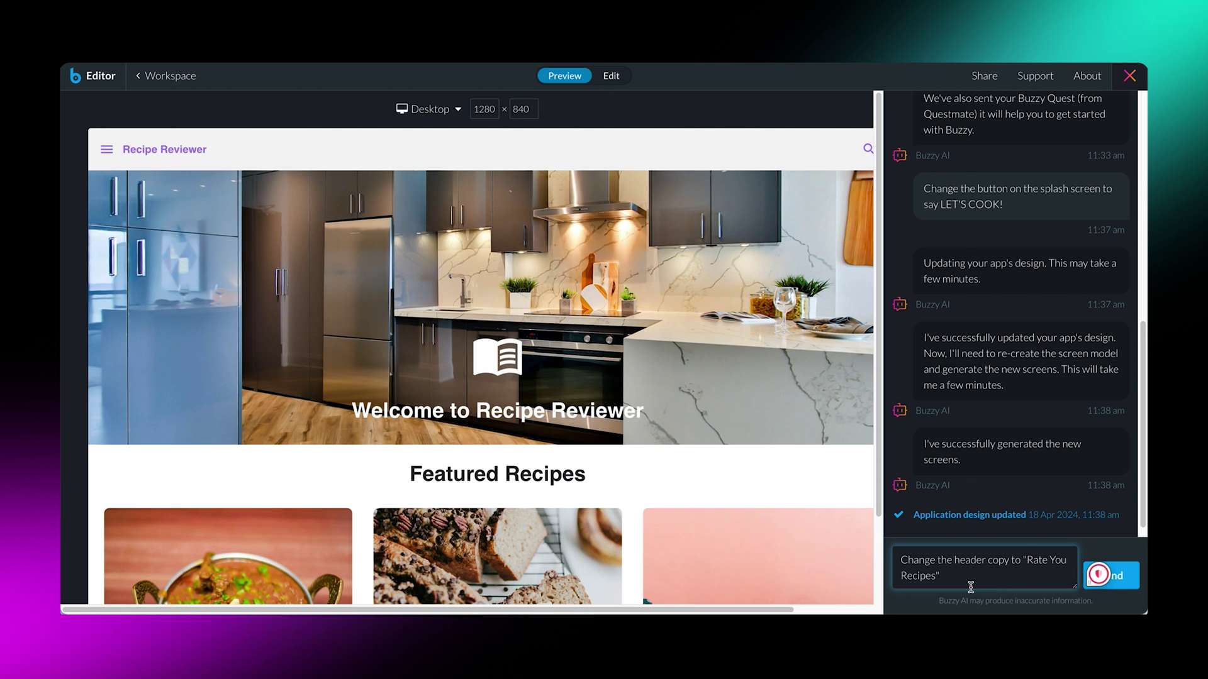
{"action": "left_click", "coordinate": [1113, 578]}
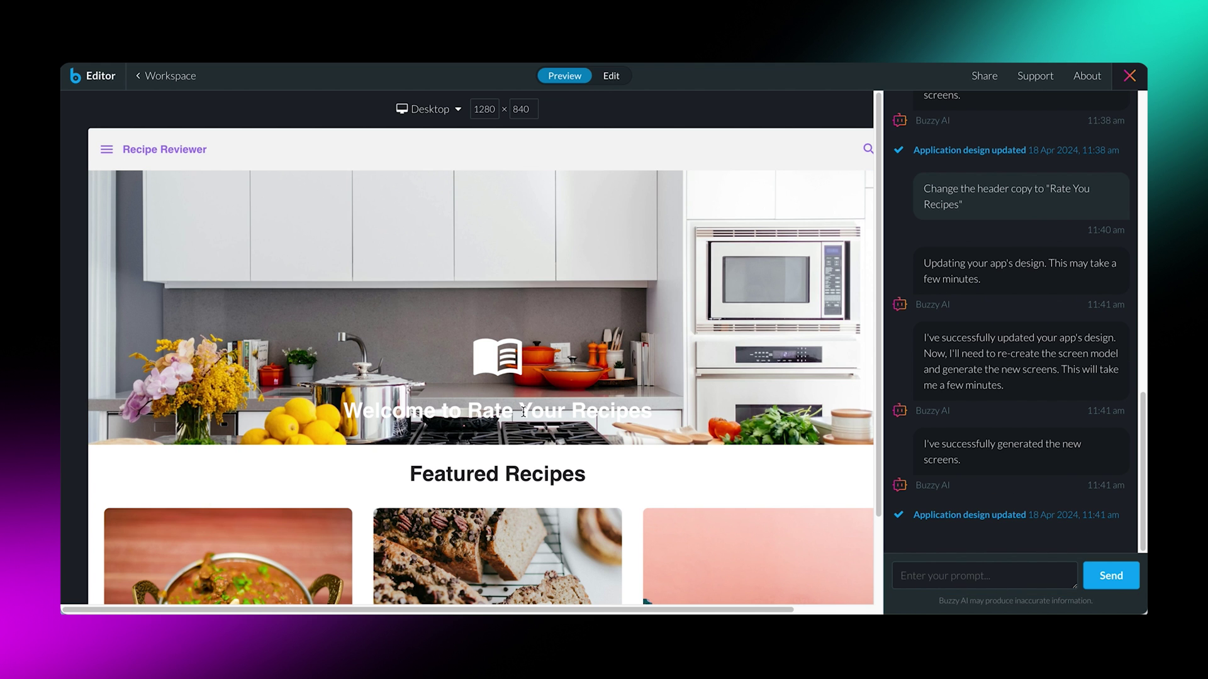
Prompt the AI with "Could add a button to add recipes on the home screen." and approve refreshing the app and regenerating its data
{"action": "left_click", "coordinate": [1002, 577]}
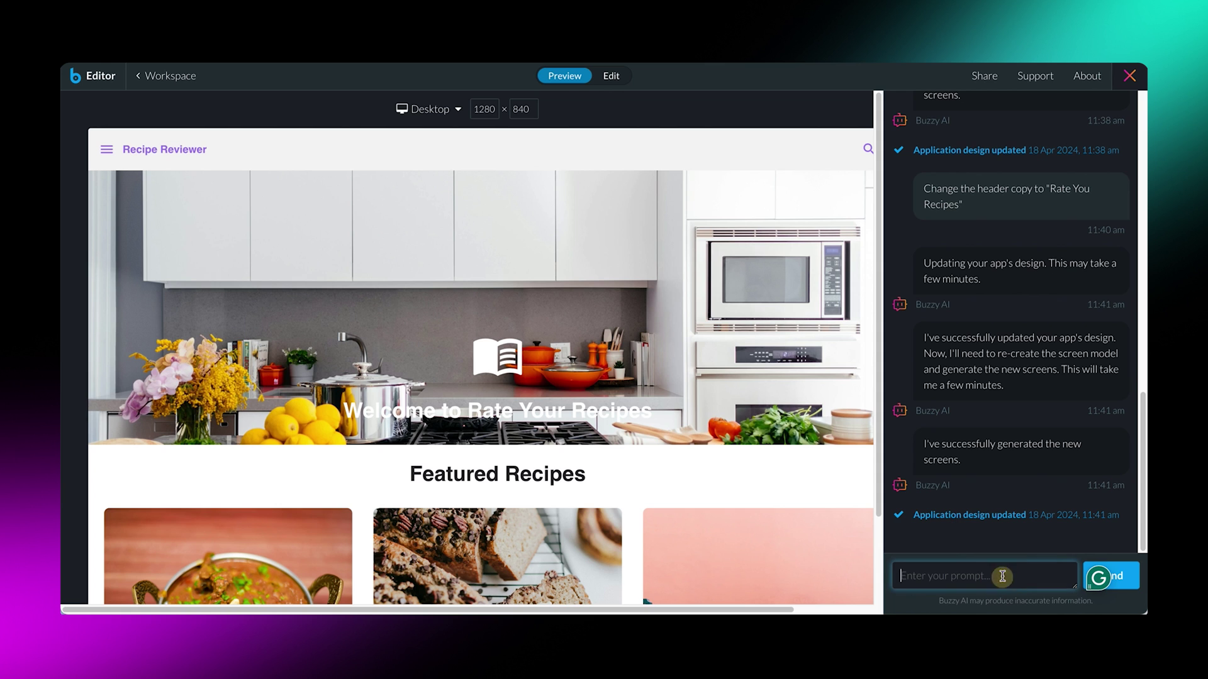
{"action": "type", "text": "Coul"}
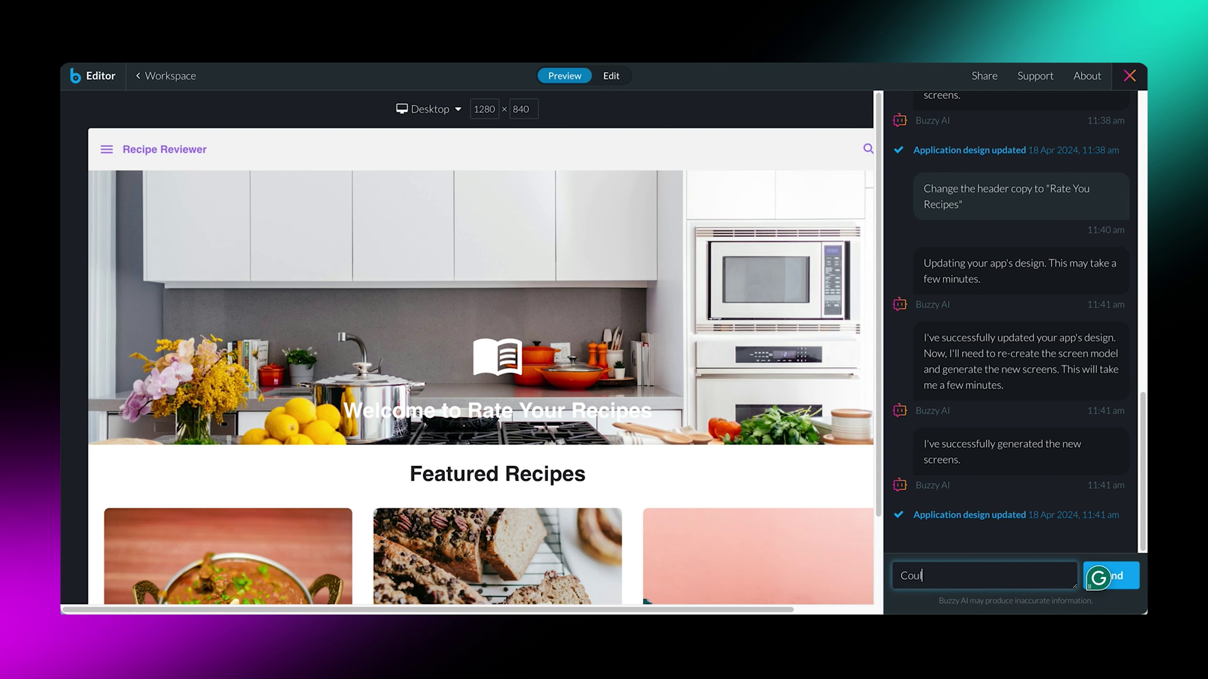
{"action": "type", "text": "d add a button to add recipes on the home screen."}
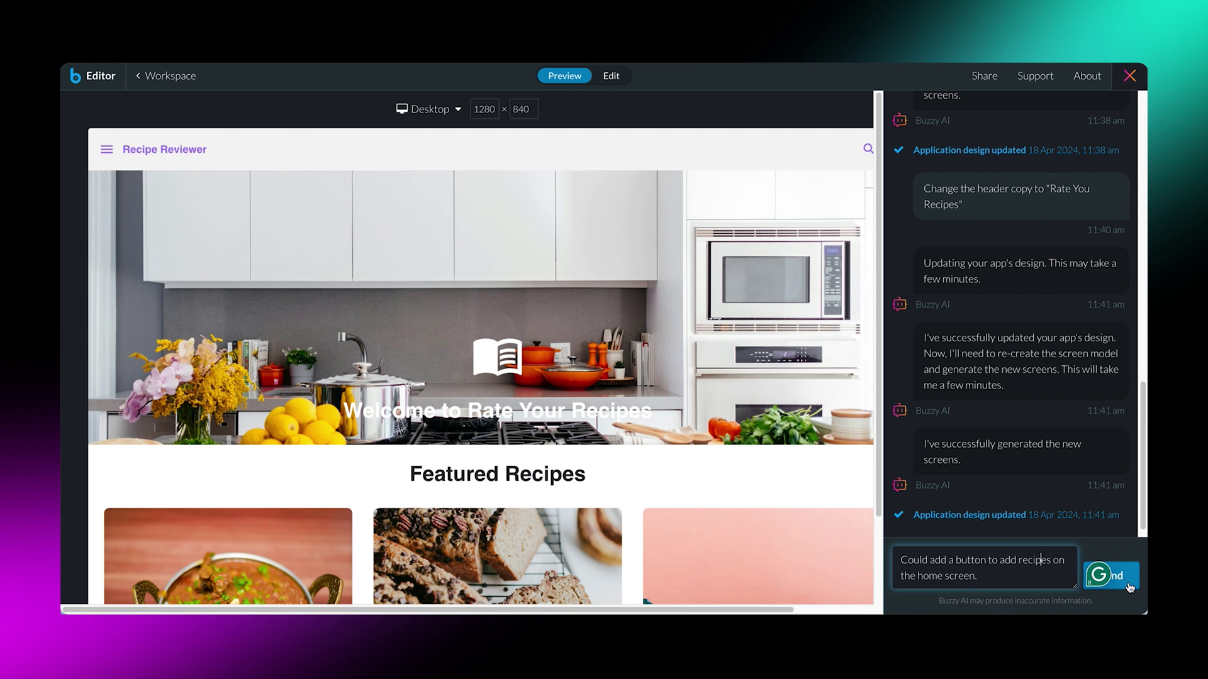
{"action": "left_click", "coordinate": [1111, 575]}
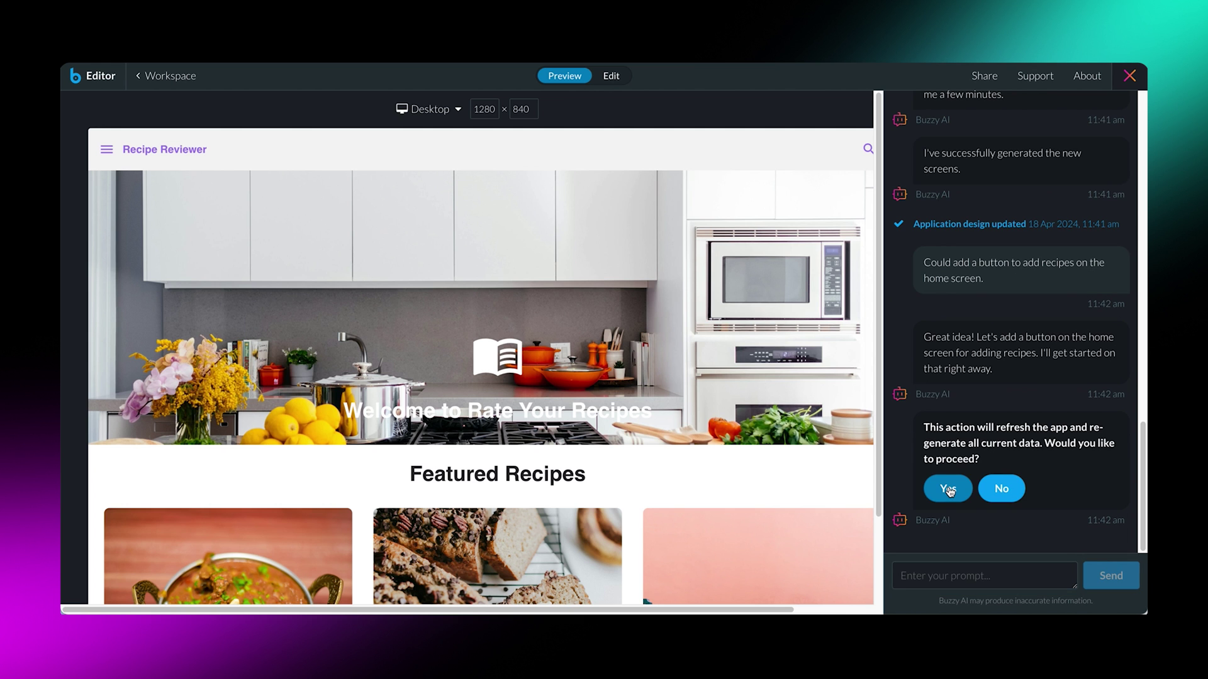
{"action": "left_click", "coordinate": [947, 489]}
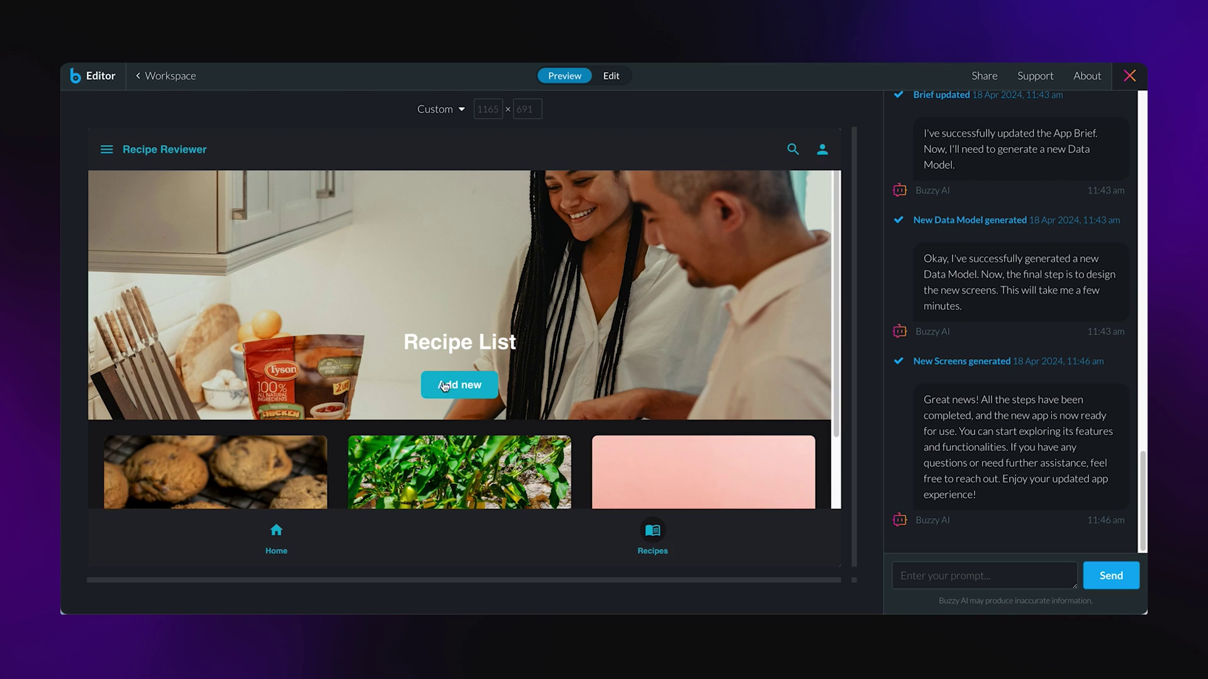
Start a new recipe from the Recipe List, examine the form's fields down to Preparation Time, and submit it without details
{"action": "left_click", "coordinate": [463, 391]}
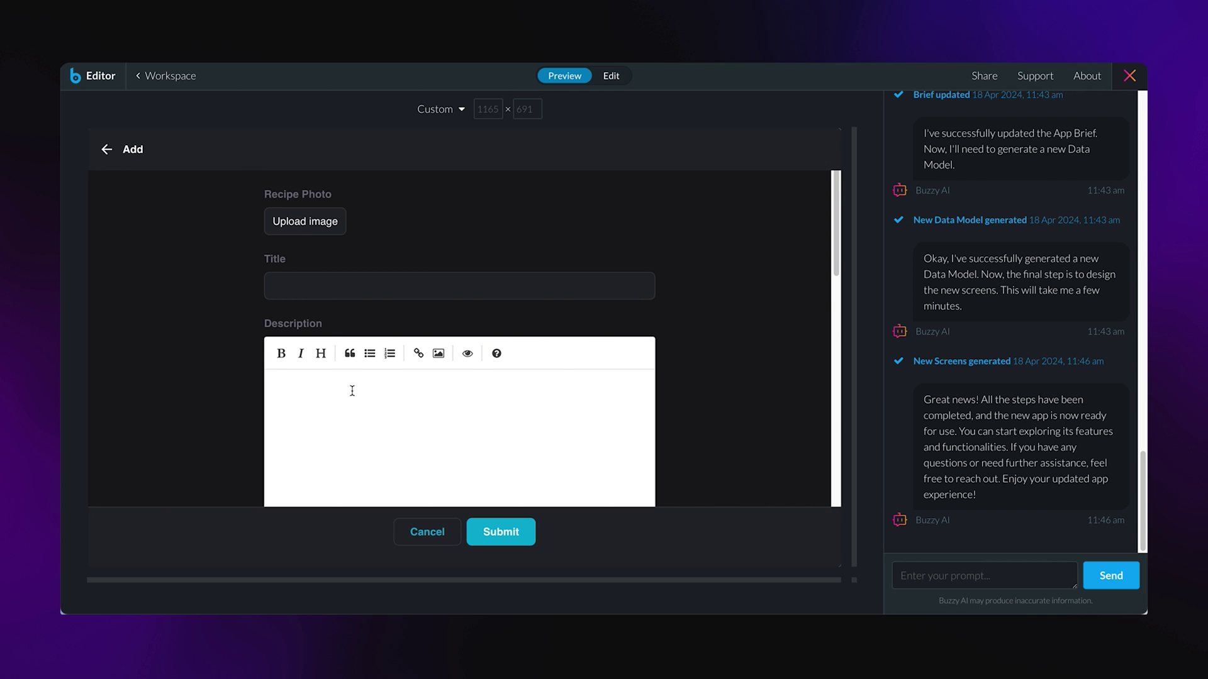
{"action": "scroll", "coordinate": [488, 403], "scroll_direction": "down", "scroll_amount": 5}
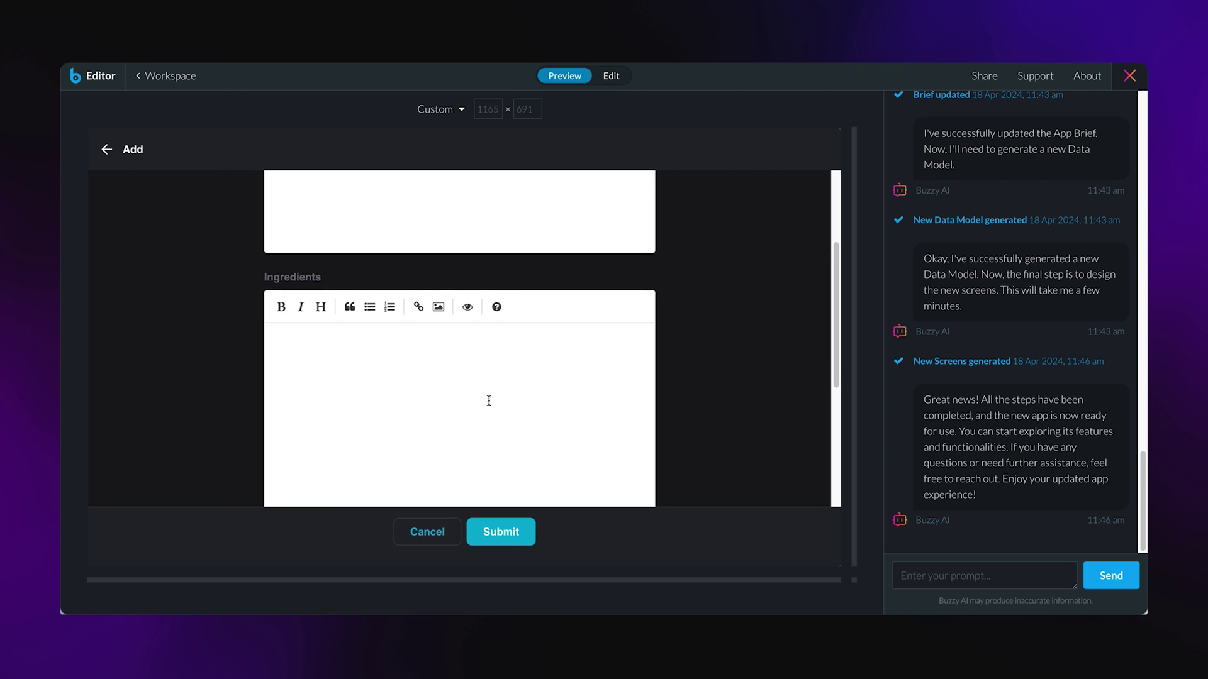
{"action": "scroll", "coordinate": [491, 400], "scroll_direction": "down", "scroll_amount": 10}
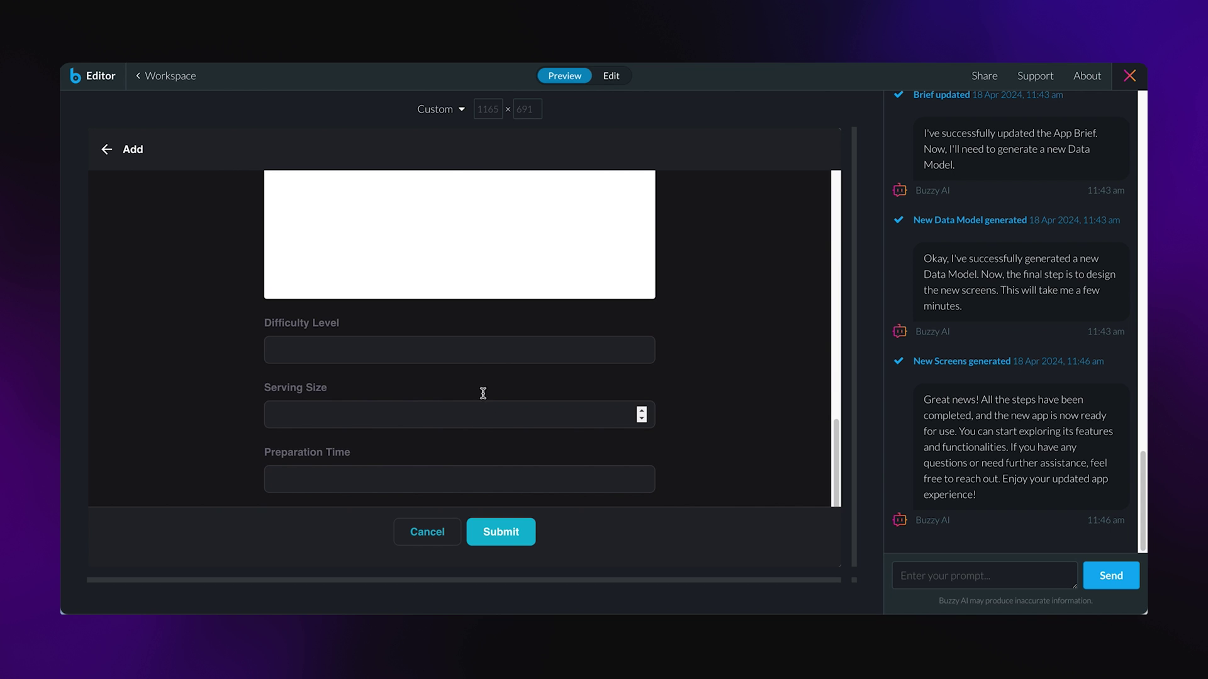
{"action": "left_click", "coordinate": [491, 350]}
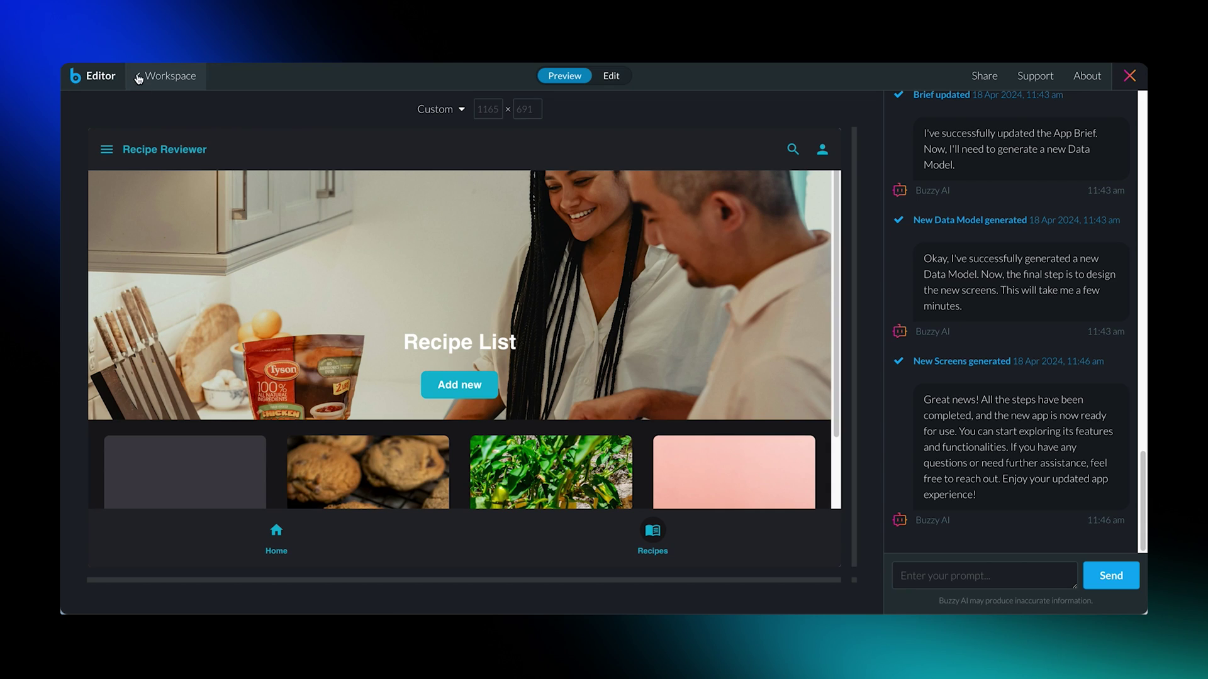
Go to the workspace's data model and view the details of the blank recipe record
{"action": "left_click", "coordinate": [139, 77]}
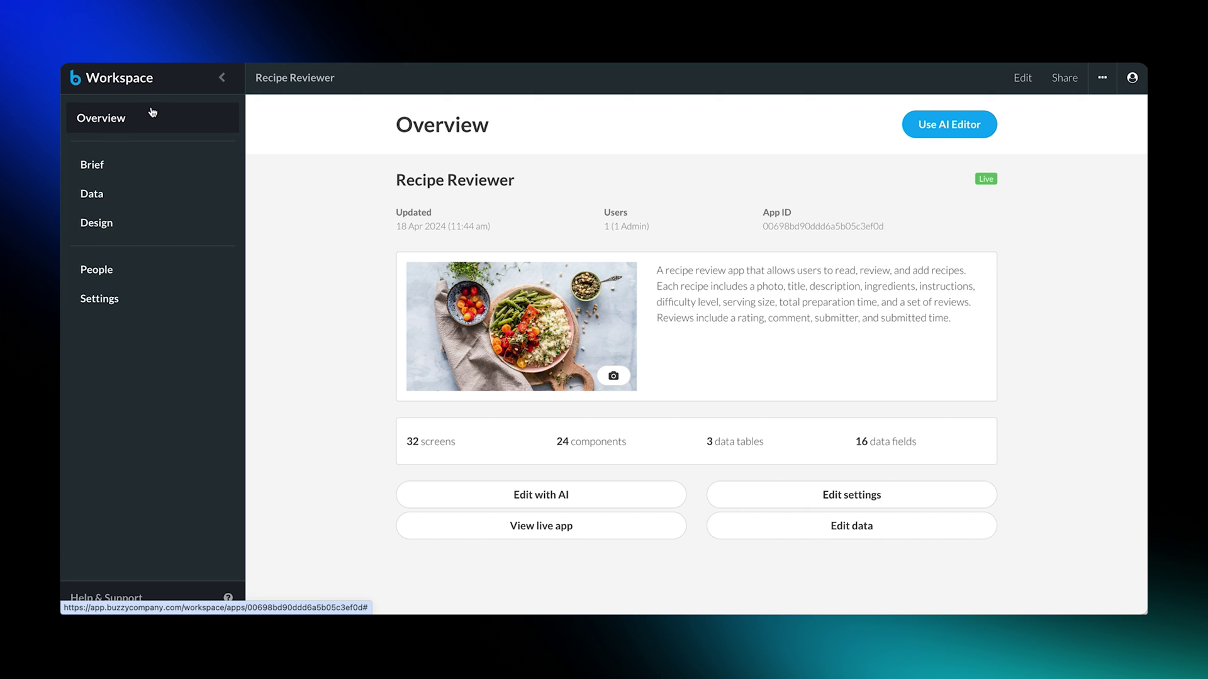
{"action": "left_click", "coordinate": [123, 198]}
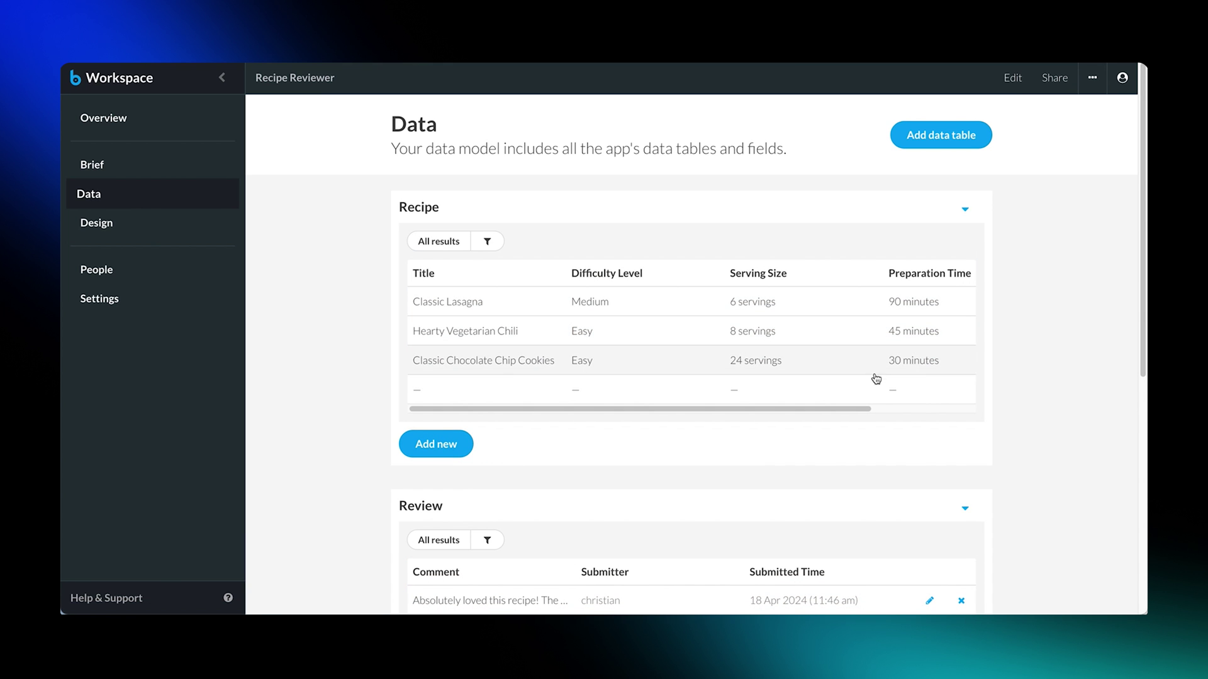
{"action": "left_click", "coordinate": [859, 385]}
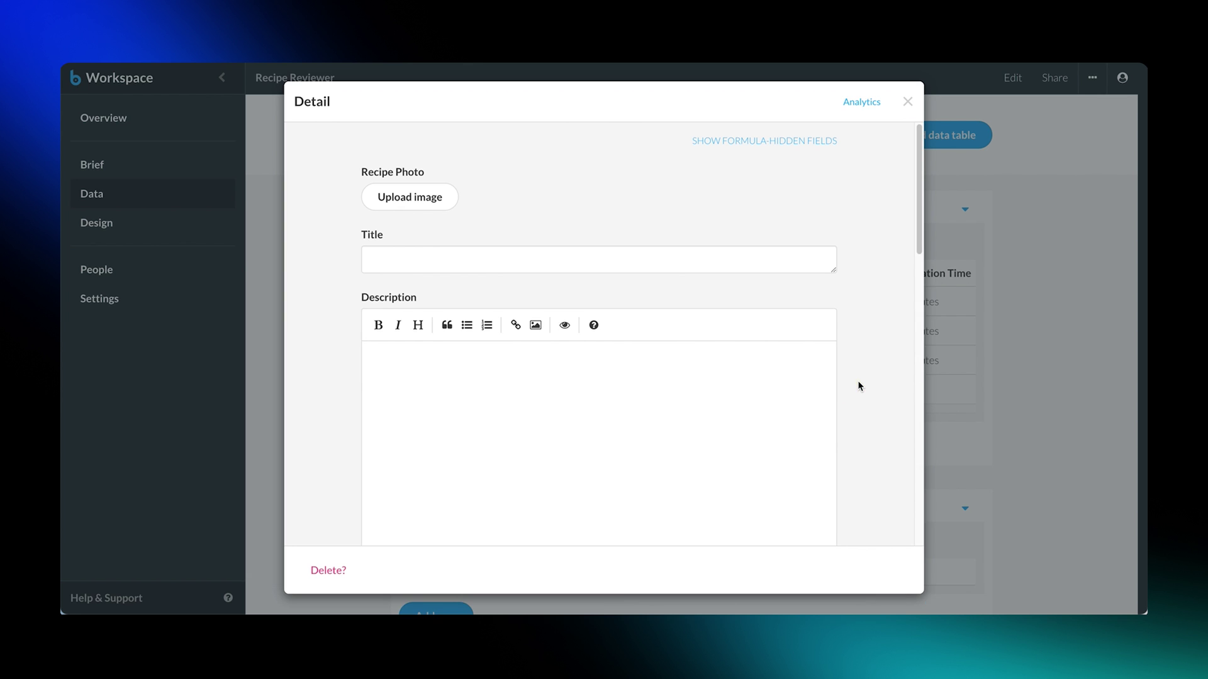
{"action": "key", "text": "Escape"}
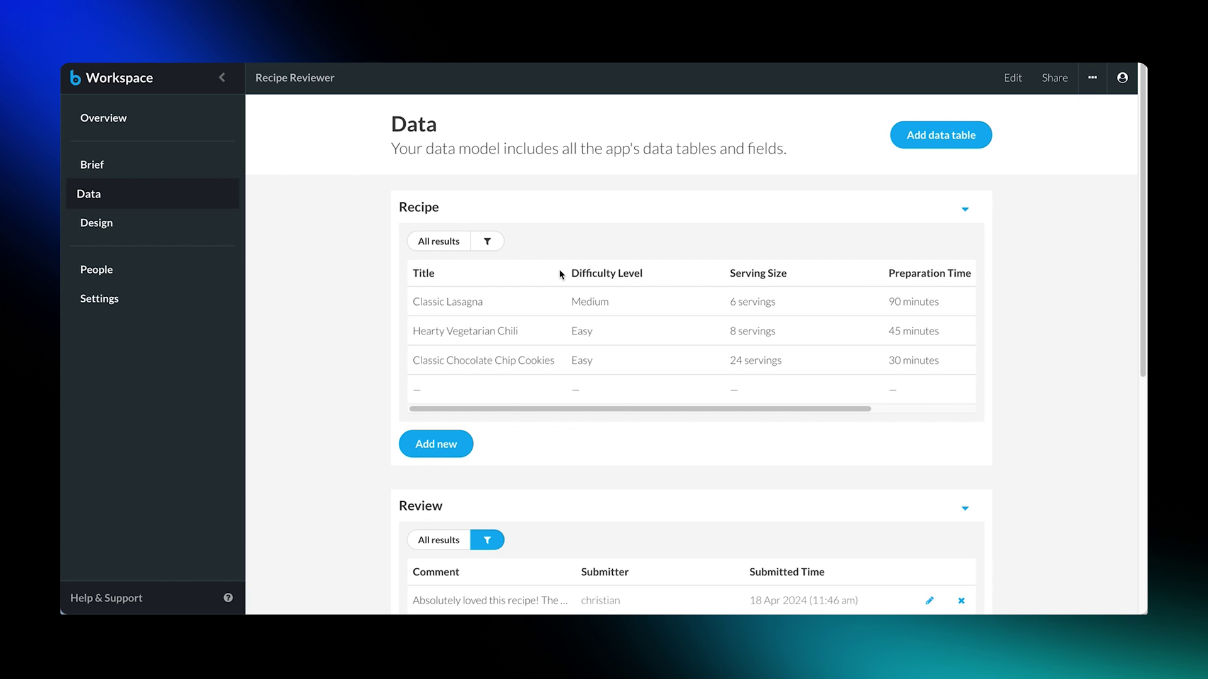
Examine the Recipe, Review and User tables and try removing the first user record
{"action": "left_click_drag", "start_coordinate": [723, 408], "coordinate": [499, 394]}
{"action": "scroll", "coordinate": [539, 399], "scroll_direction": "down", "scroll_amount": 3}
{"action": "scroll", "coordinate": [538, 399], "scroll_direction": "down", "scroll_amount": 2}
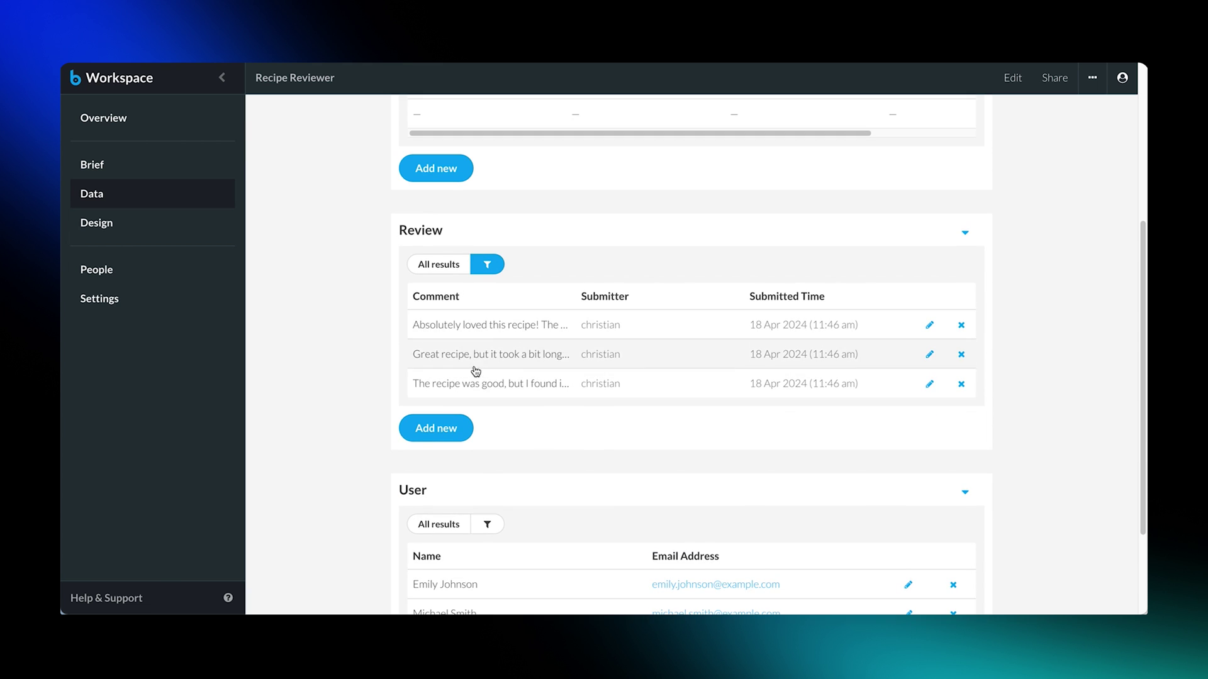
{"action": "scroll", "coordinate": [553, 444], "scroll_direction": "down", "scroll_amount": 3}
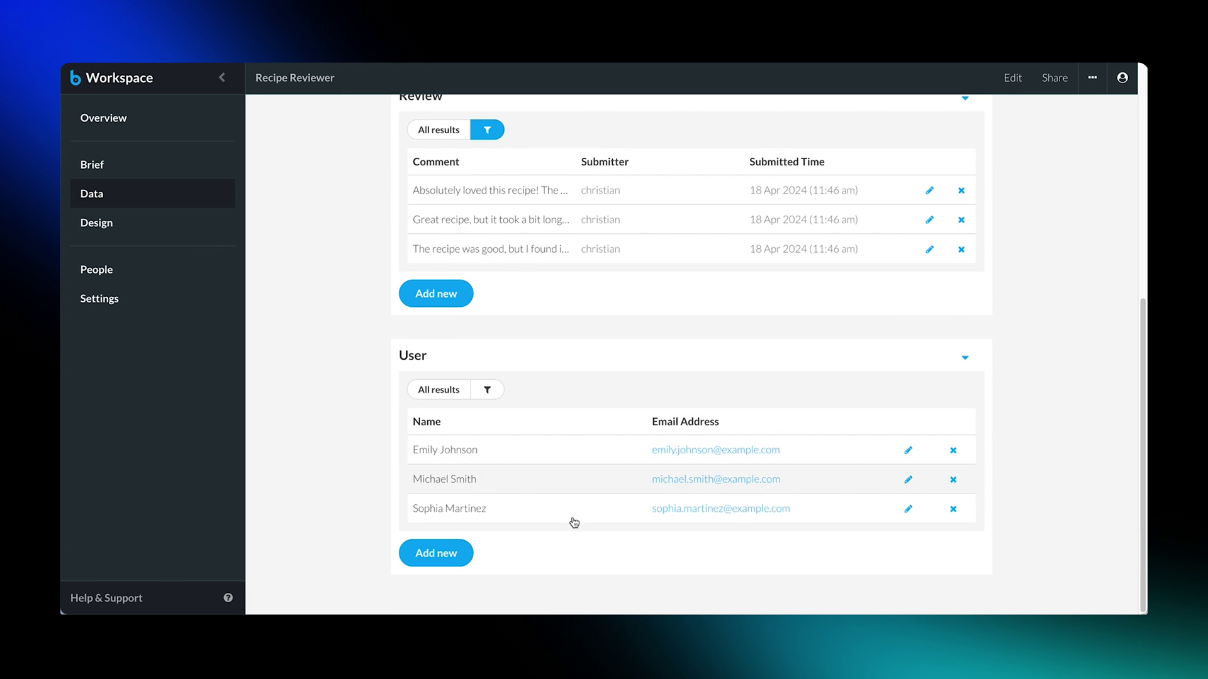
{"action": "left_click", "coordinate": [953, 452]}
{"action": "left_click", "coordinate": [705, 235]}
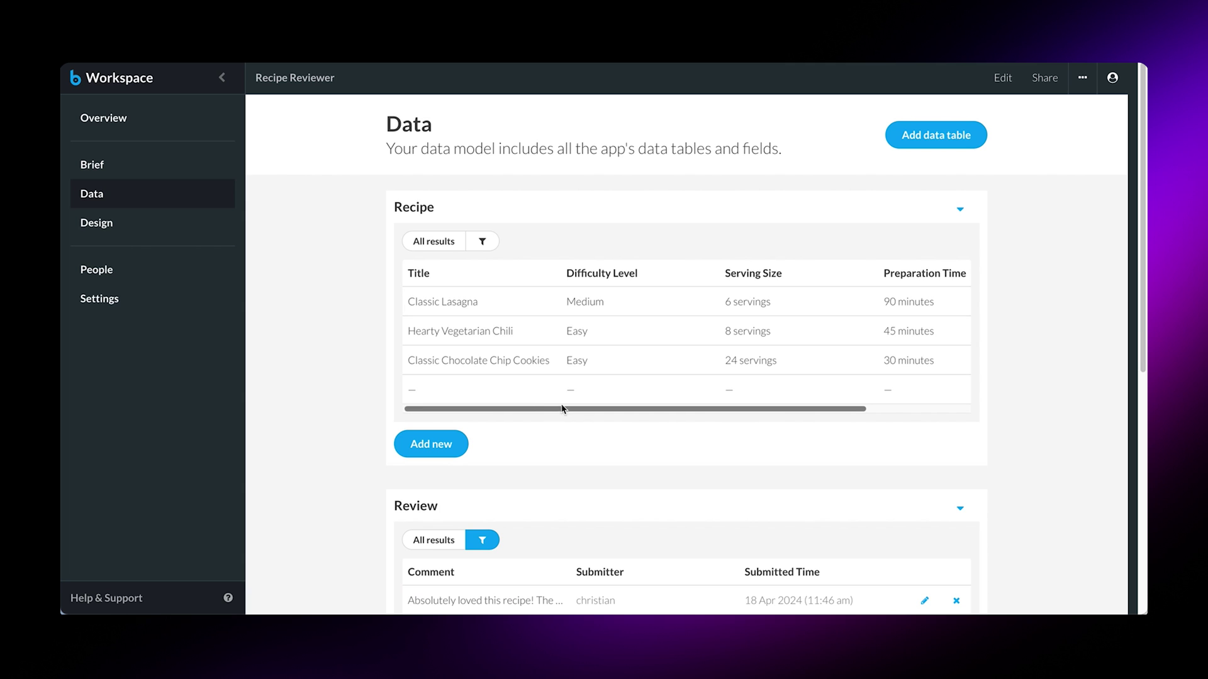
View the form for adding a record to the Recipe table, and open the app's people access page
{"action": "left_click", "coordinate": [425, 444]}
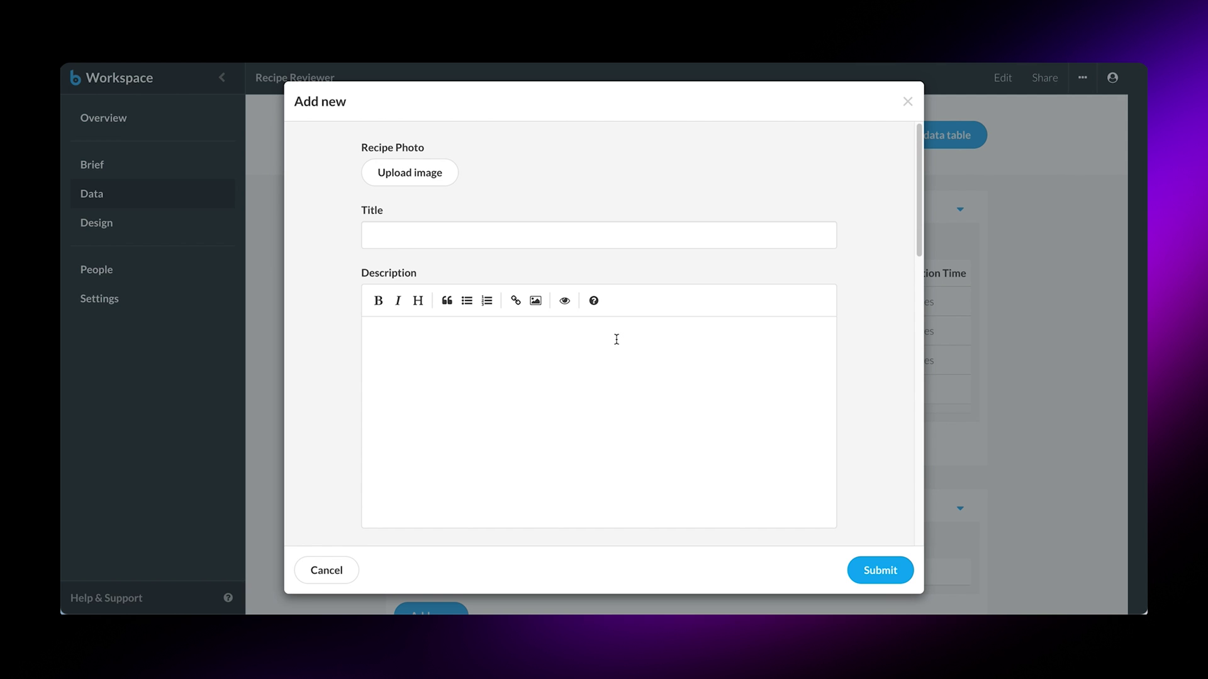
{"action": "key", "text": "Escape"}
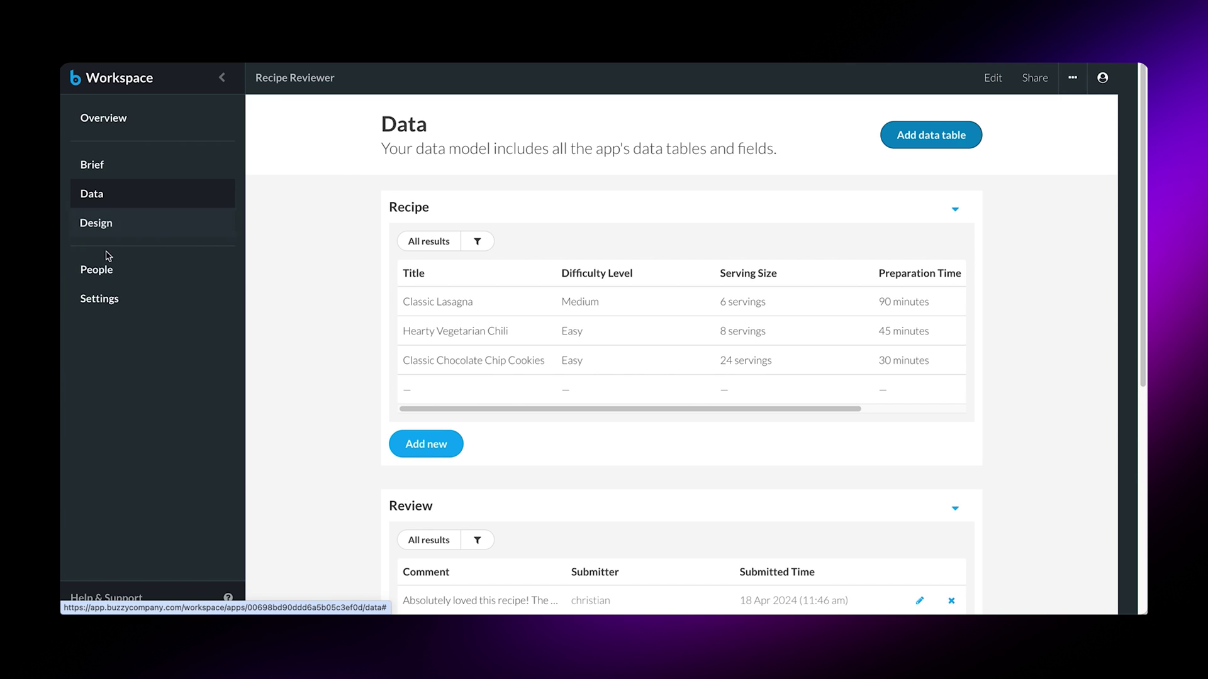
{"action": "left_click", "coordinate": [107, 278]}
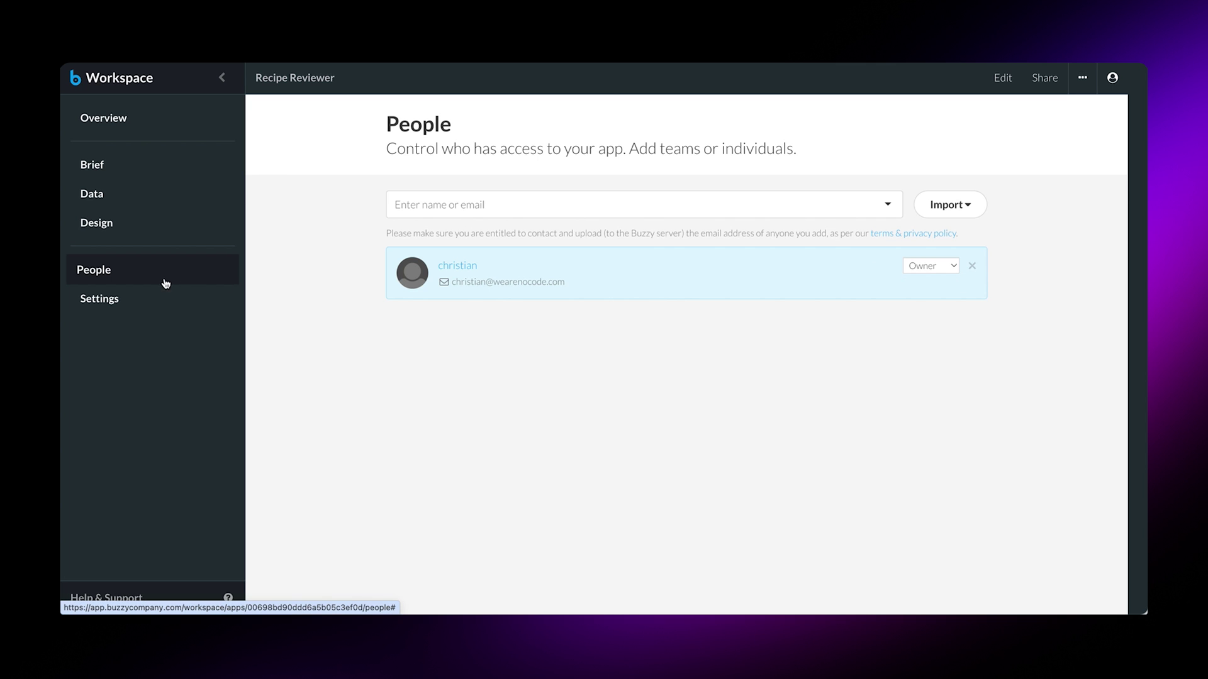
Open the app's settings and set its privacy to Public
{"action": "left_click", "coordinate": [109, 311]}
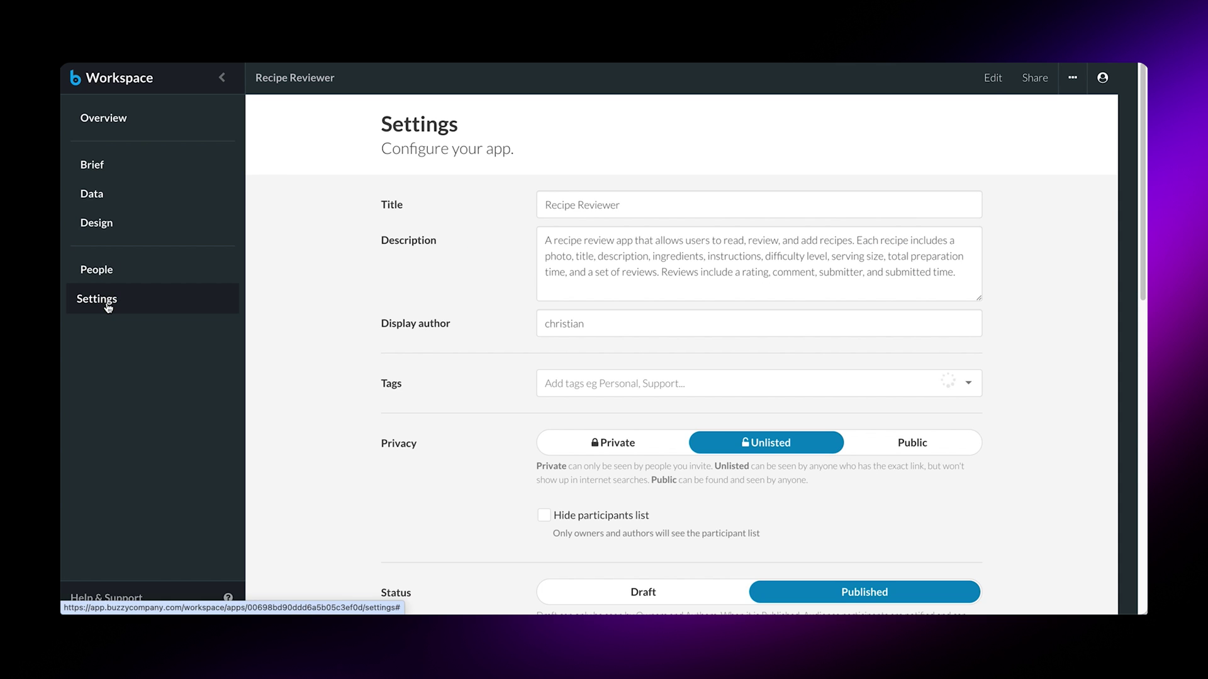
{"action": "scroll", "coordinate": [552, 386], "scroll_direction": "down", "scroll_amount": 5}
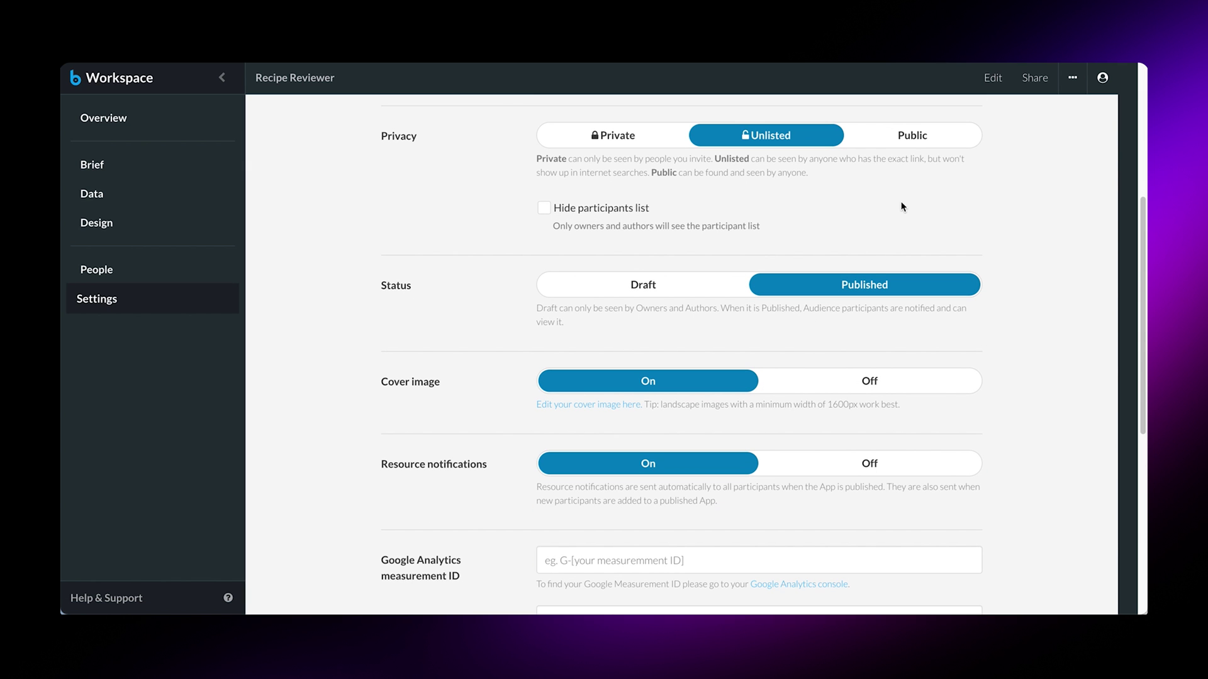
{"action": "left_click", "coordinate": [909, 133]}
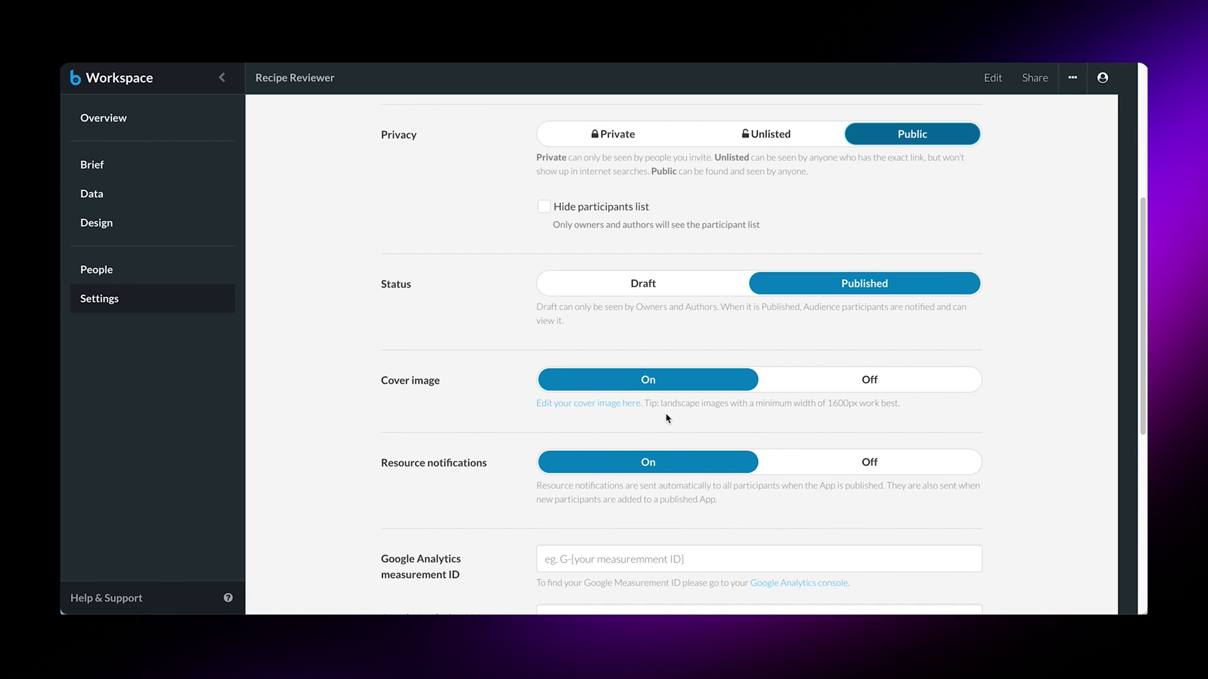
Assign the Login screen as the app's sign-in screen
{"action": "scroll", "coordinate": [668, 419], "scroll_direction": "down", "scroll_amount": 4}
{"action": "scroll", "coordinate": [668, 419], "scroll_direction": "down", "scroll_amount": 3}
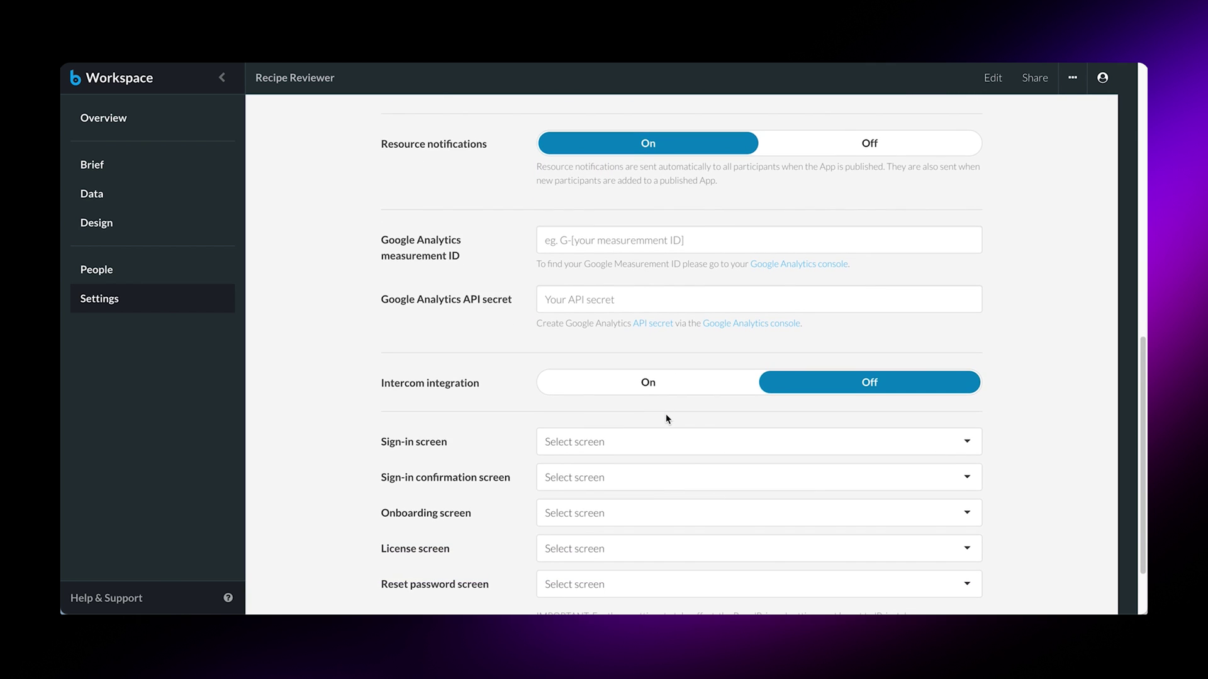
{"action": "left_click", "coordinate": [660, 356]}
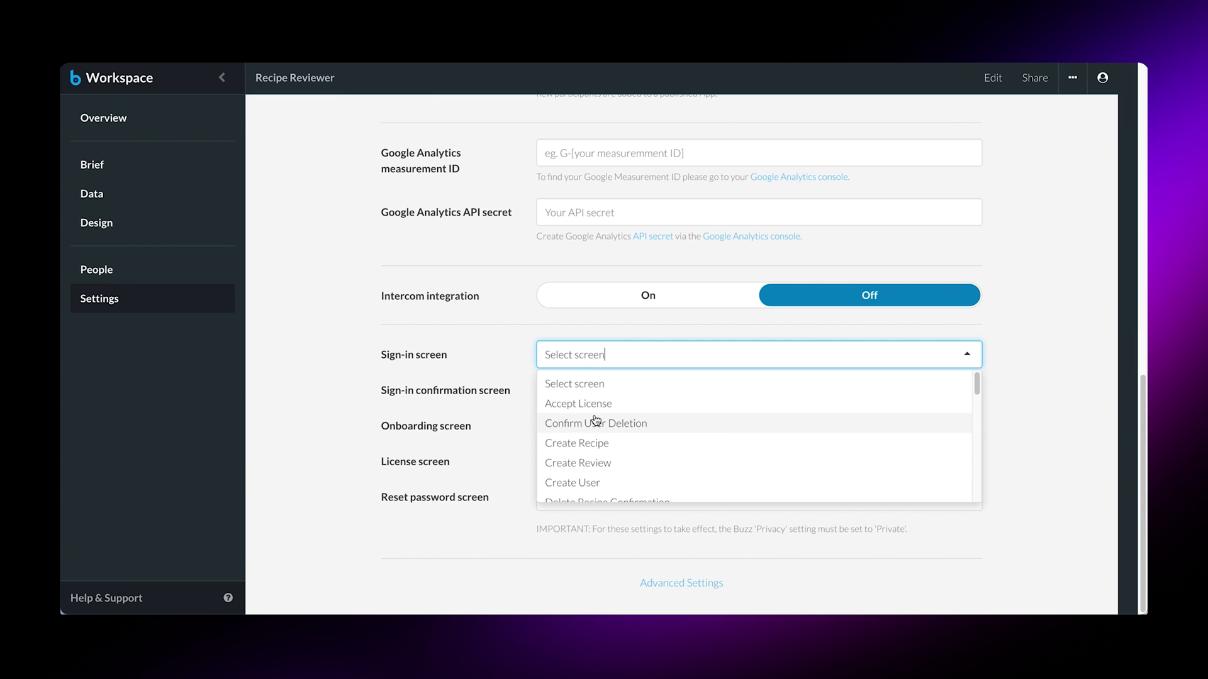
{"action": "scroll", "coordinate": [595, 421], "scroll_direction": "down", "scroll_amount": 5}
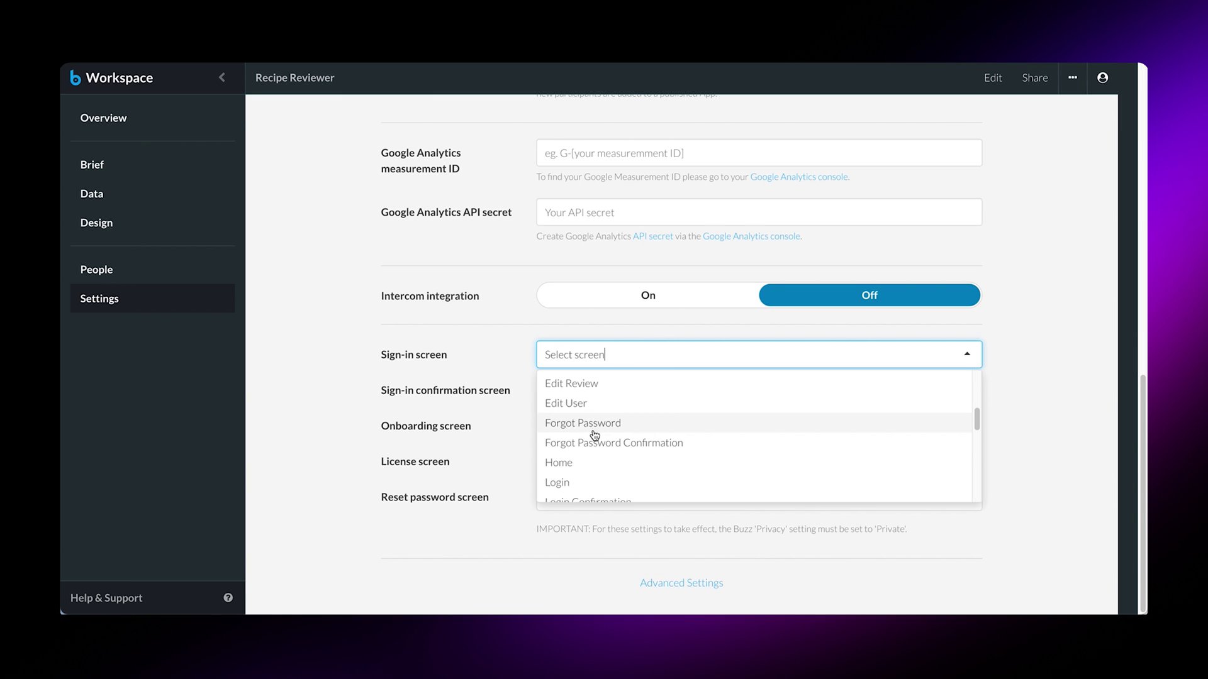
{"action": "left_click", "coordinate": [571, 483]}
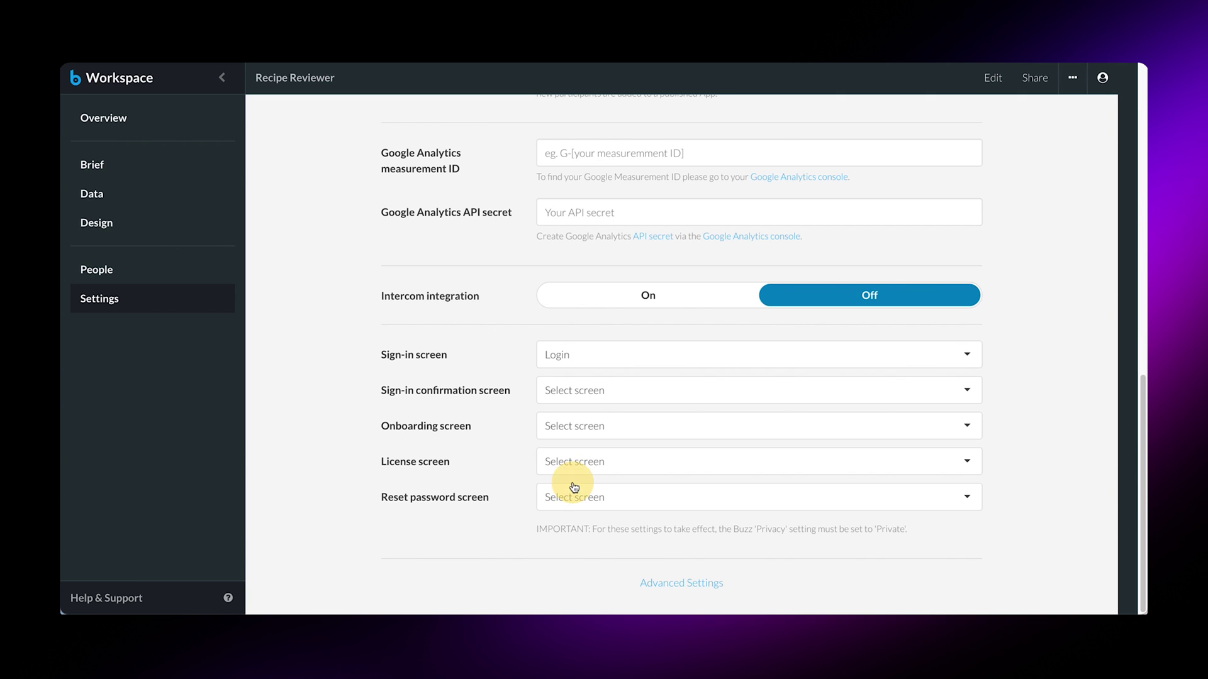
Assign the Login Confirmation screen as the app's sign-in confirmation screen
{"action": "left_click", "coordinate": [636, 394]}
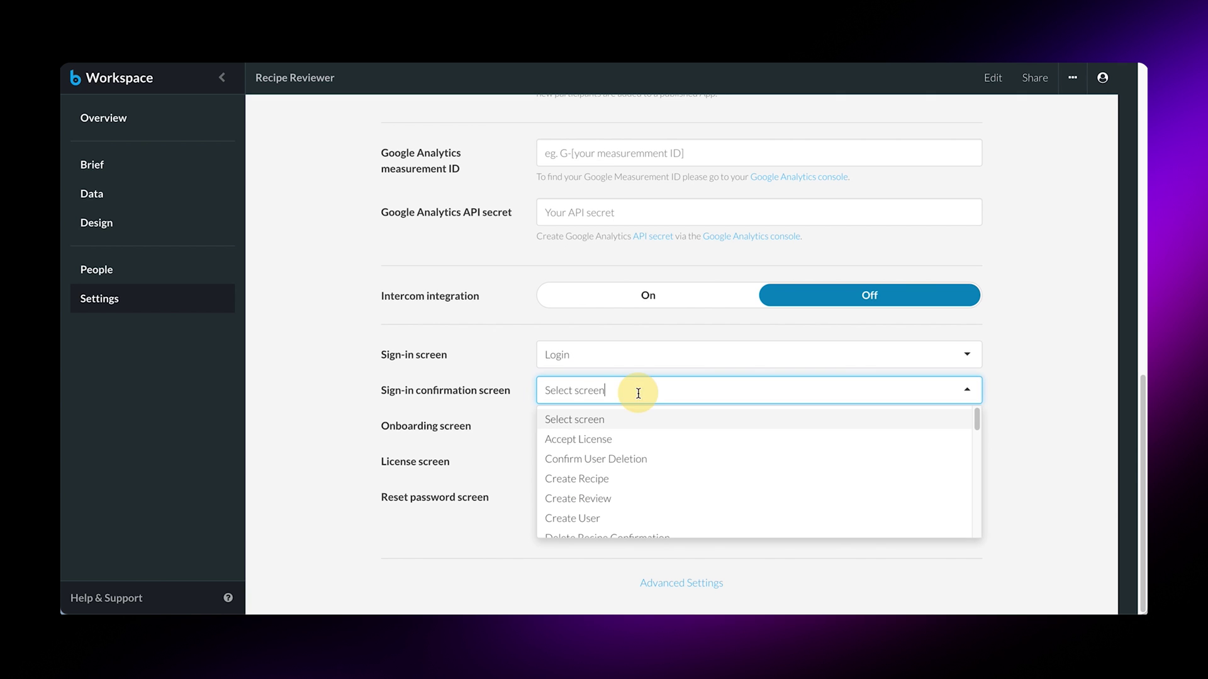
{"action": "scroll", "coordinate": [636, 468], "scroll_direction": "down", "scroll_amount": 5}
{"action": "scroll", "coordinate": [637, 473], "scroll_direction": "down", "scroll_amount": 3}
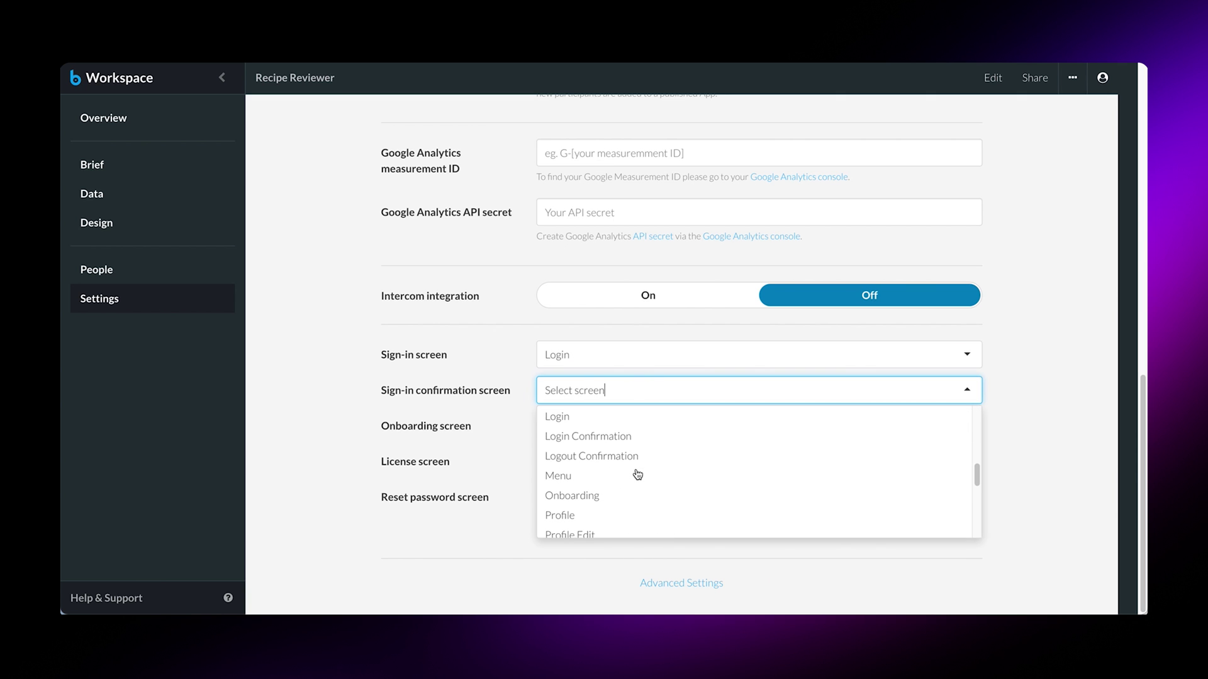
{"action": "left_click", "coordinate": [621, 439]}
Assign the Onboarding screen as the app's onboarding screen
{"action": "left_click", "coordinate": [595, 425]}
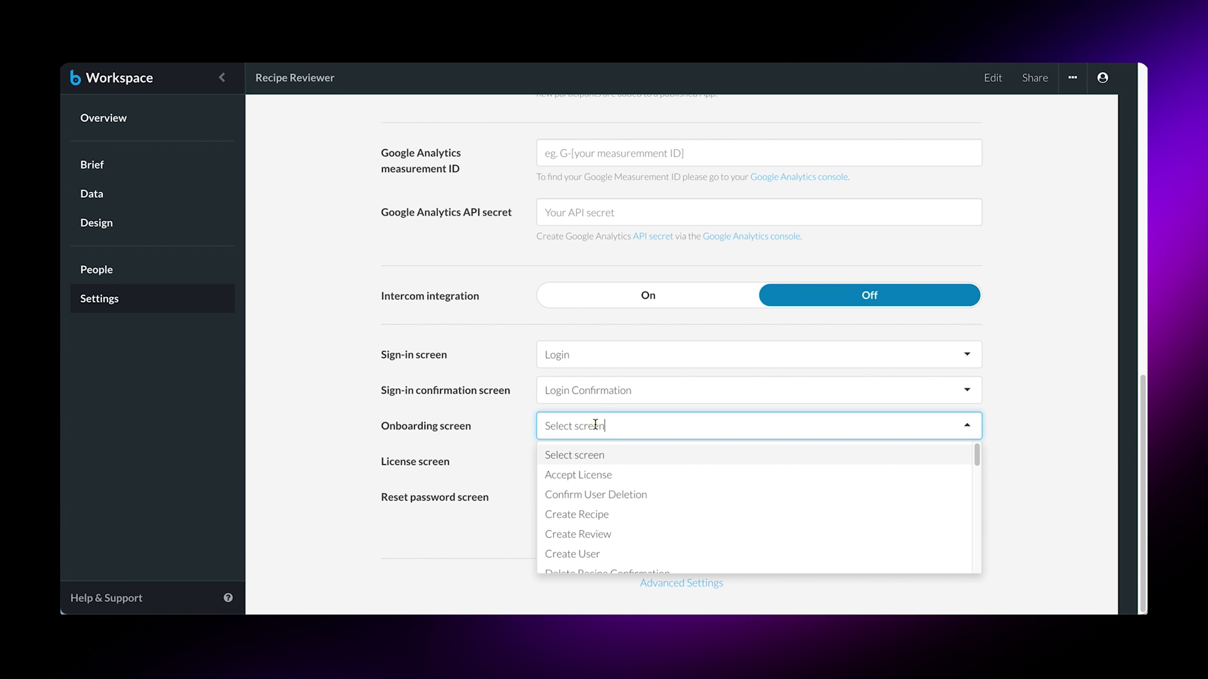
{"action": "scroll", "coordinate": [603, 494], "scroll_direction": "down", "scroll_amount": 2}
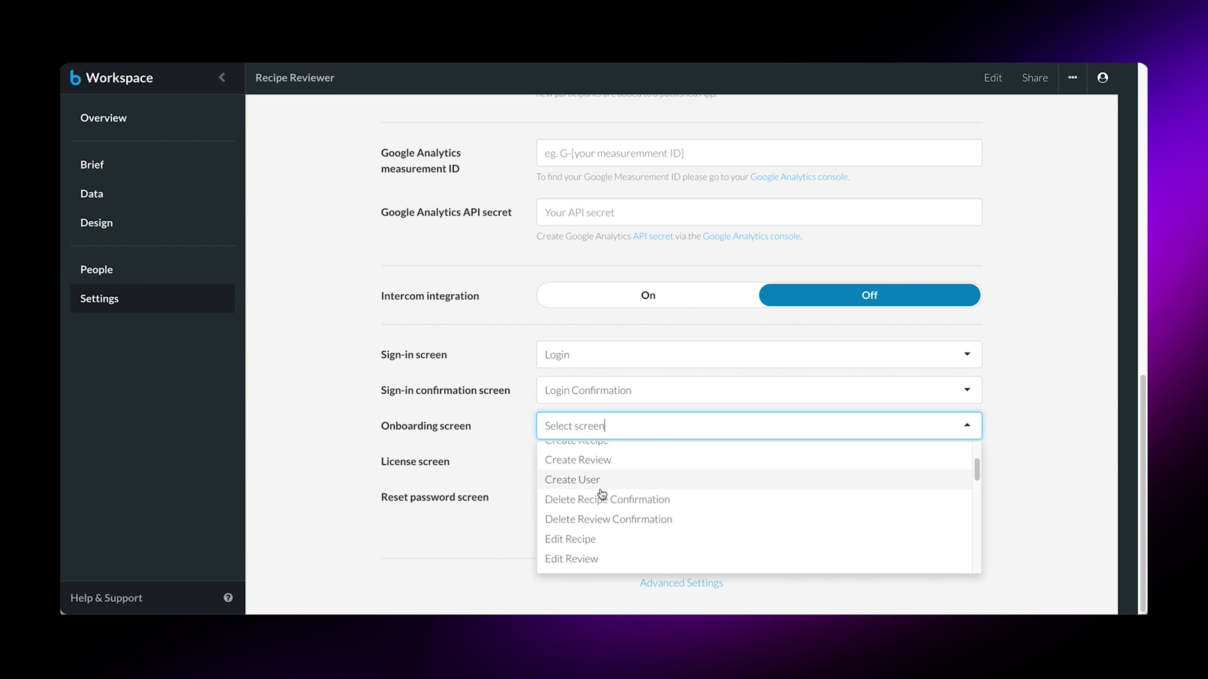
{"action": "scroll", "coordinate": [599, 503], "scroll_direction": "down", "scroll_amount": 5}
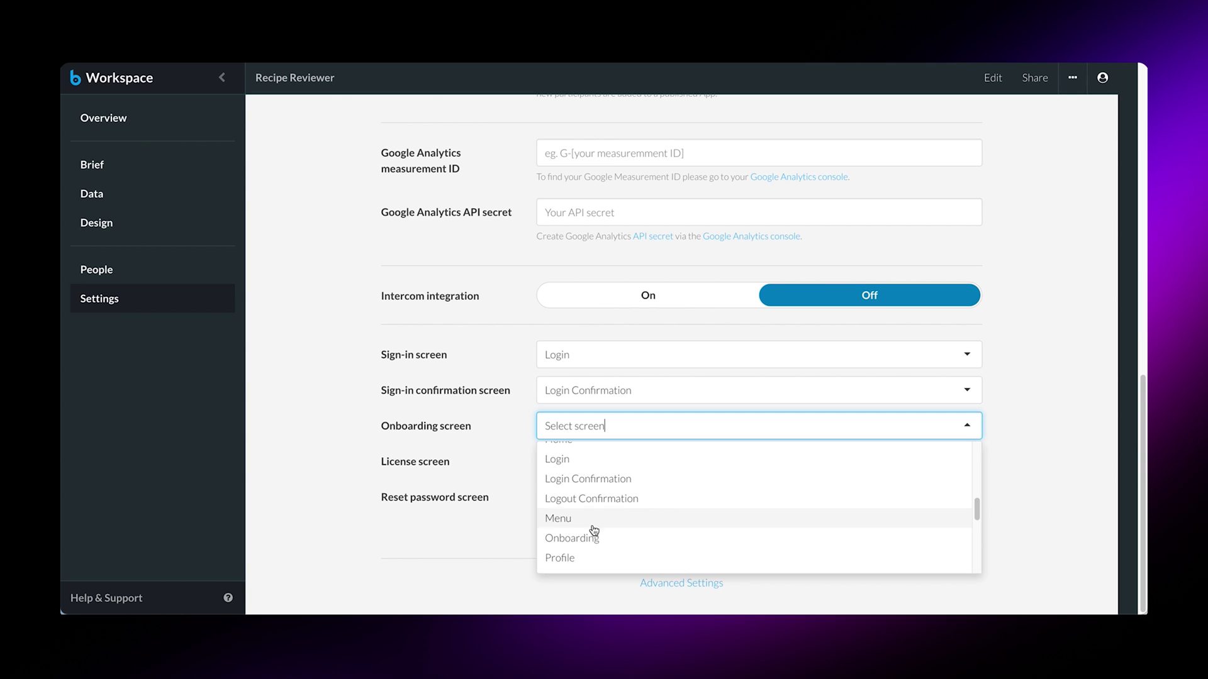
{"action": "left_click", "coordinate": [591, 538]}
Set the license screen to Accept License and the reset password screen to Reset Password
{"action": "left_click", "coordinate": [631, 466]}
{"action": "left_click", "coordinate": [651, 514]}
{"action": "left_click", "coordinate": [648, 503]}
{"action": "scroll", "coordinate": [655, 510], "scroll_direction": "down", "scroll_amount": 5}
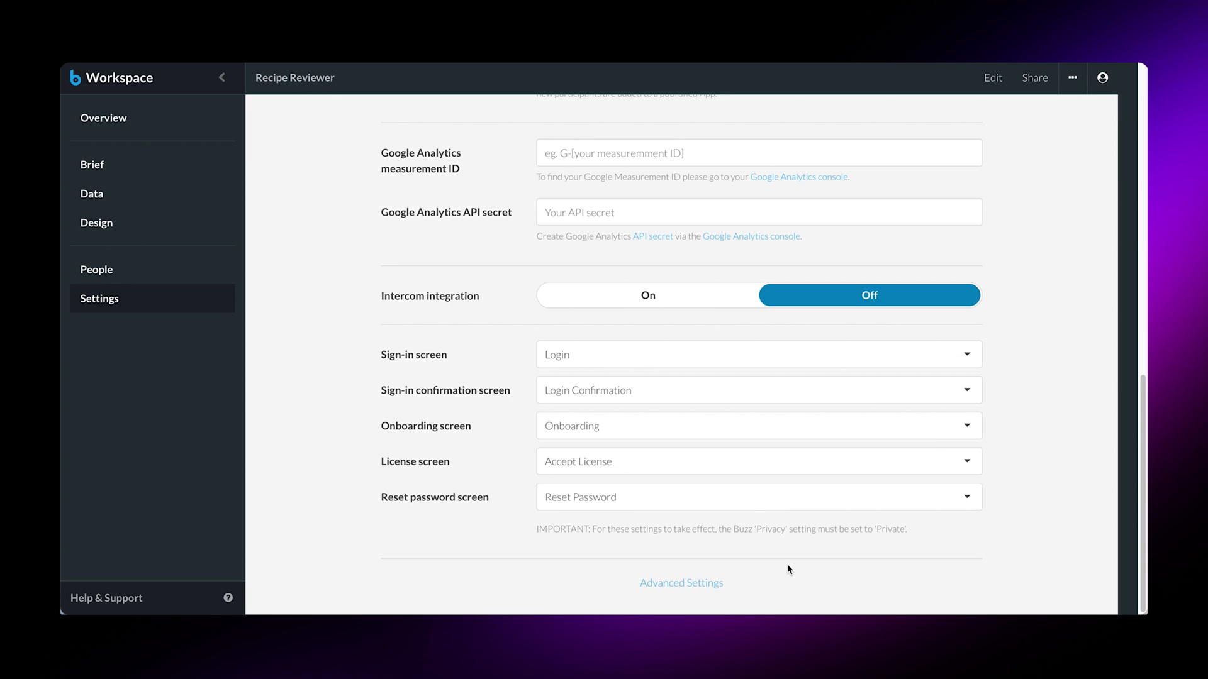
Open the live app from its share URL and view the Classic Chocolate Chip Cookies recipe details
{"action": "scroll", "coordinate": [787, 564], "scroll_direction": "up", "scroll_amount": 15}
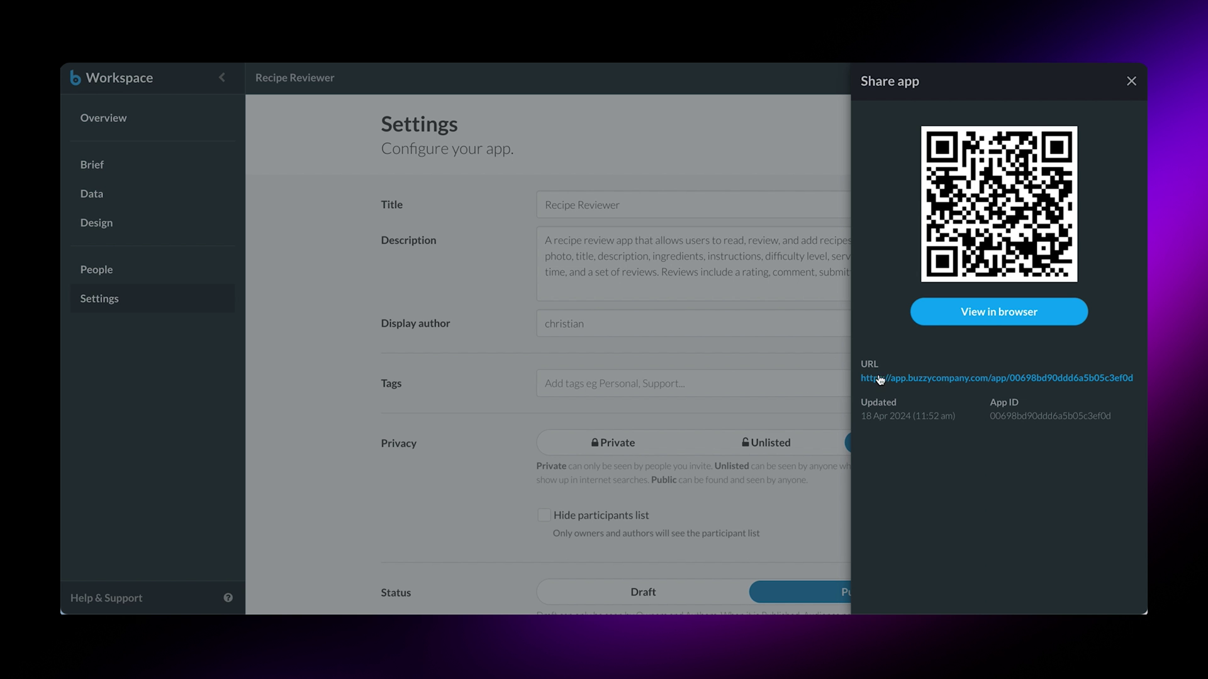
{"action": "left_click", "coordinate": [909, 378]}
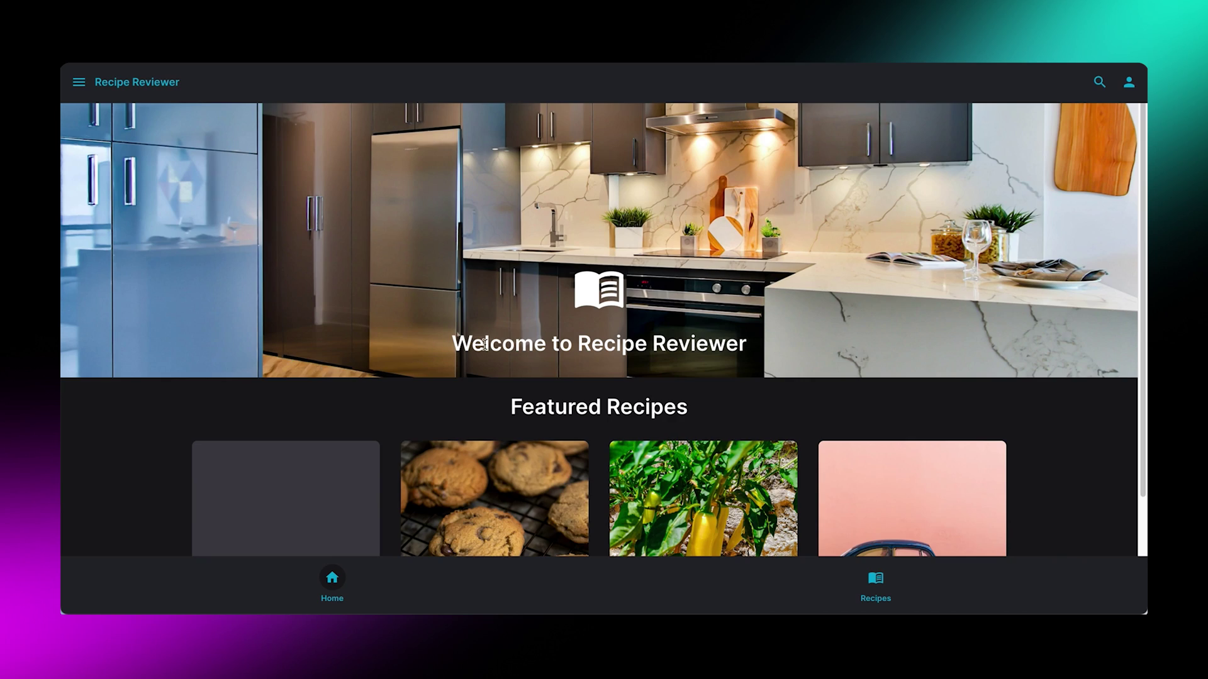
{"action": "scroll", "coordinate": [484, 343], "scroll_direction": "down", "scroll_amount": 3}
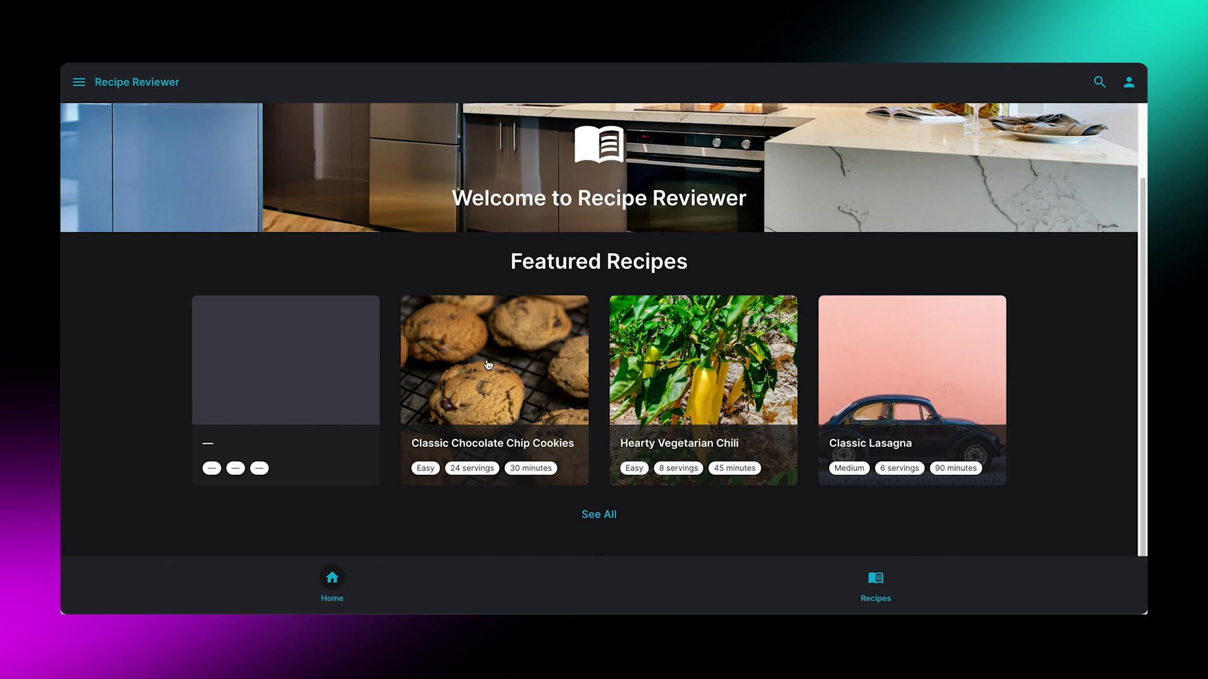
{"action": "left_click", "coordinate": [501, 397]}
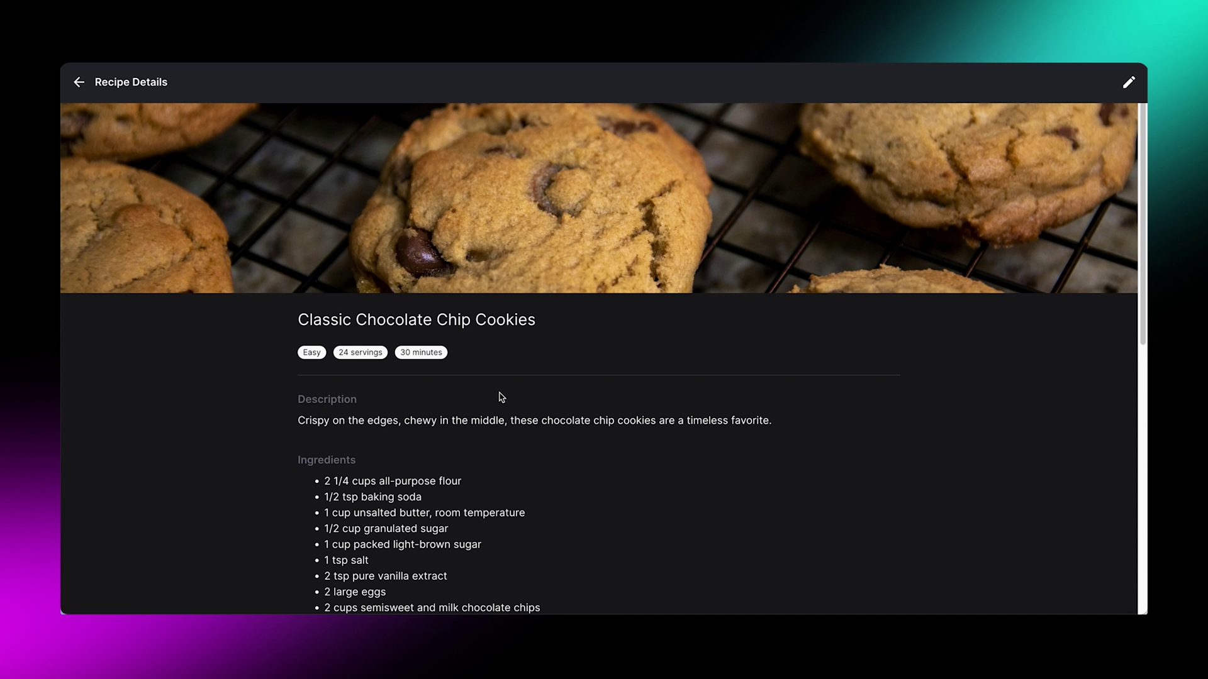